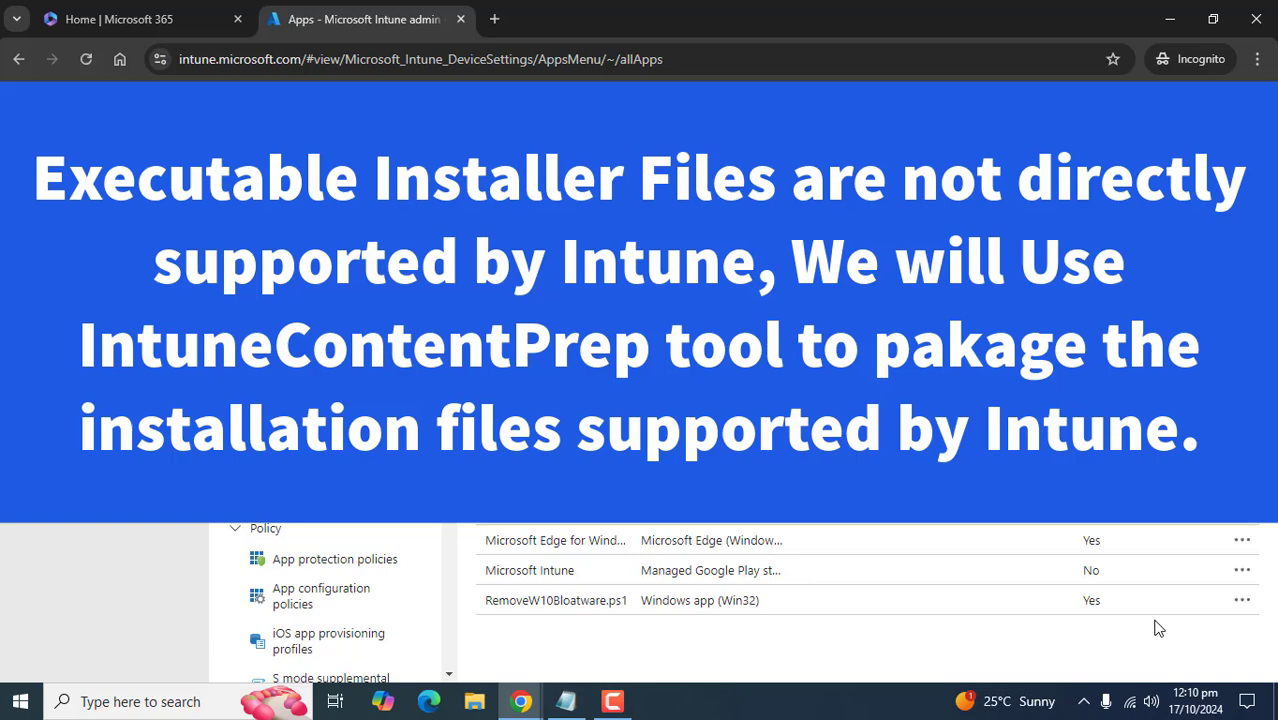
click(14, 62)
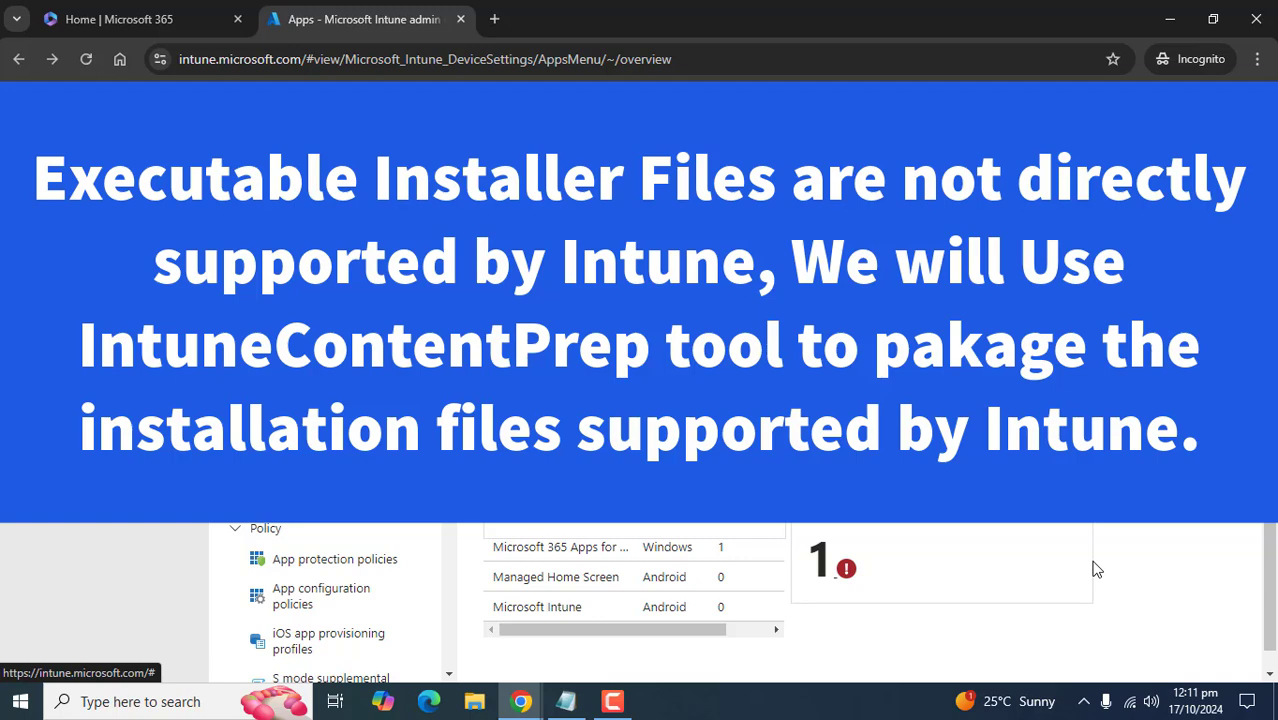
click(496, 19)
click(487, 58)
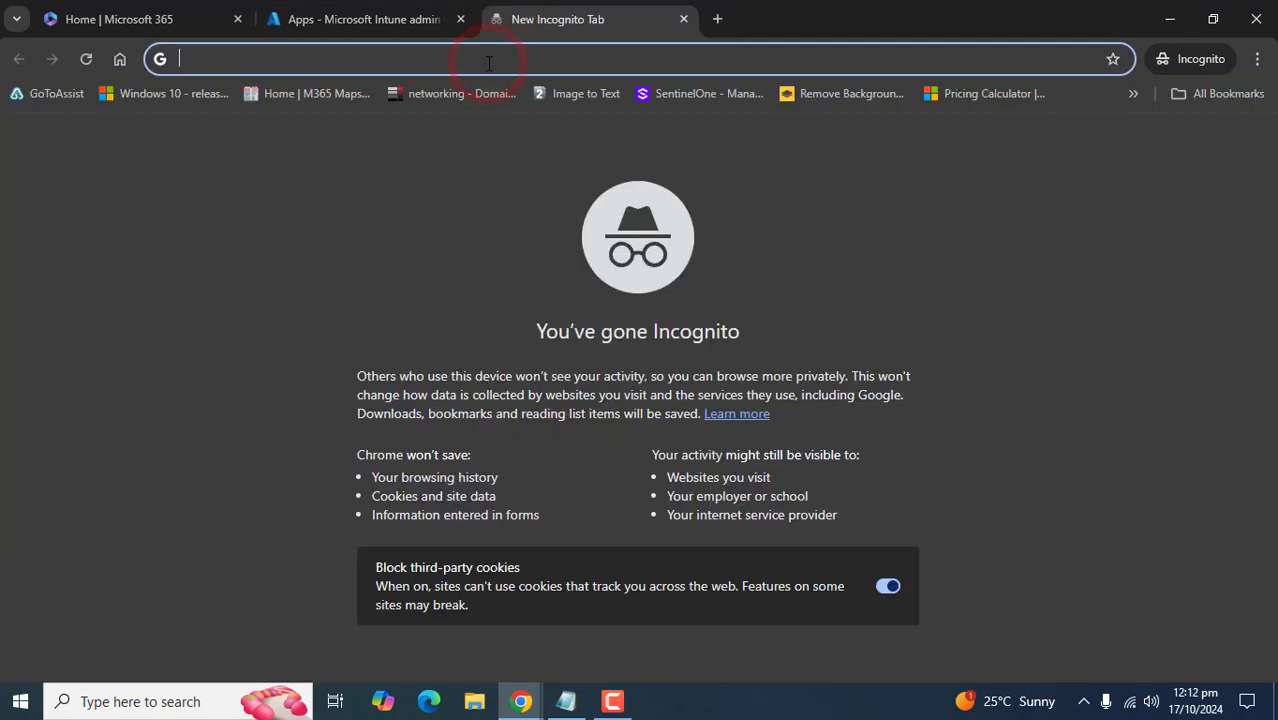
text(https://github.com/Microsoft/Microsoft-Win32-Content-Prep-Tool)
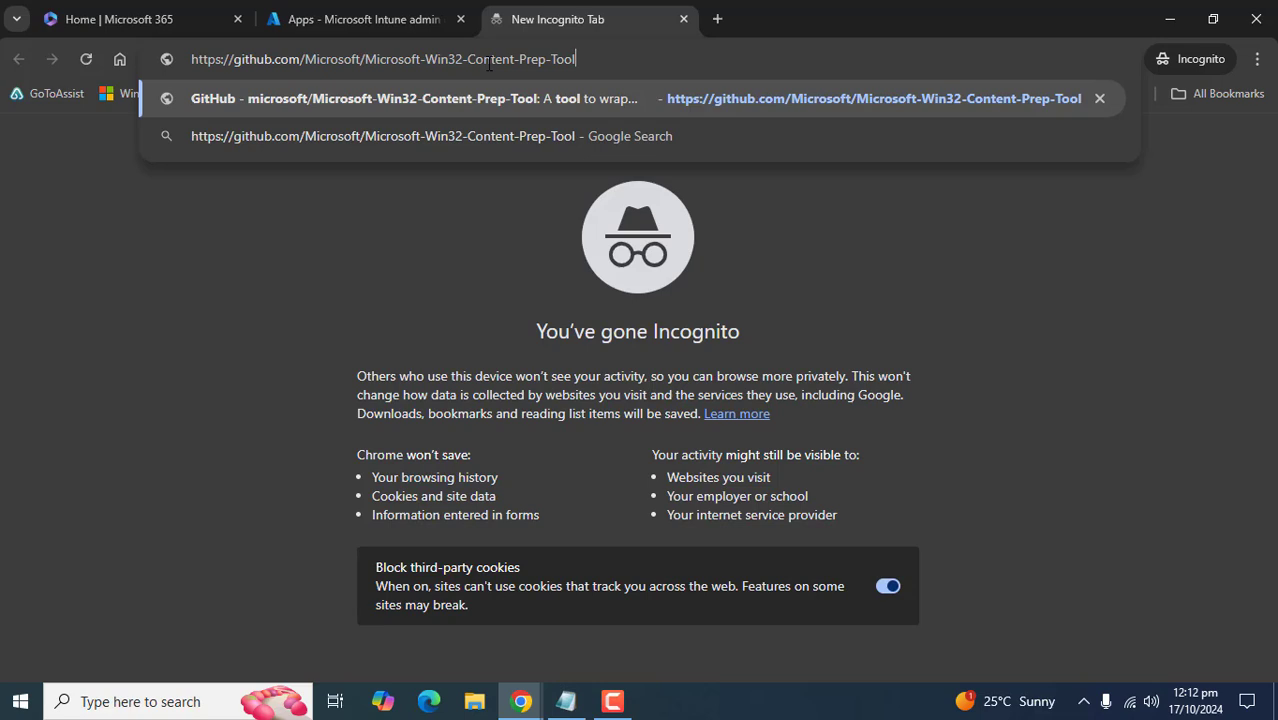
key(Return)
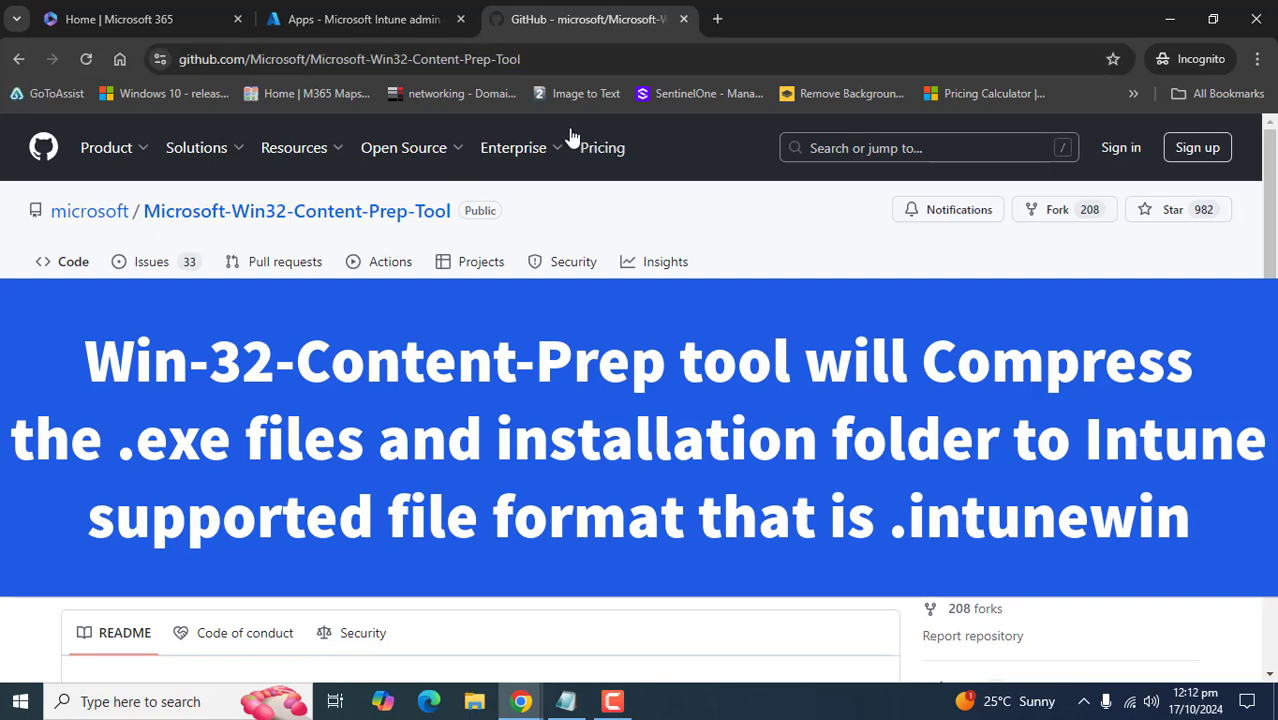
double_click(549, 60)
click(585, 59)
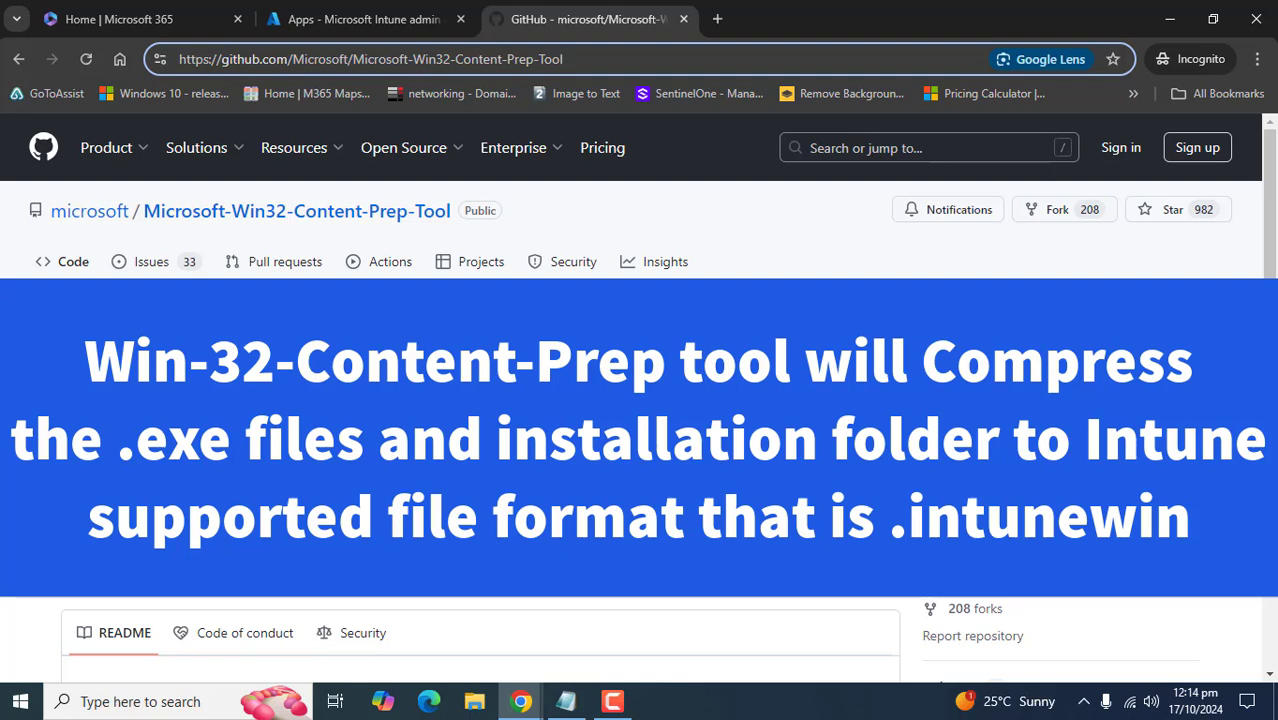
click(1198, 628)
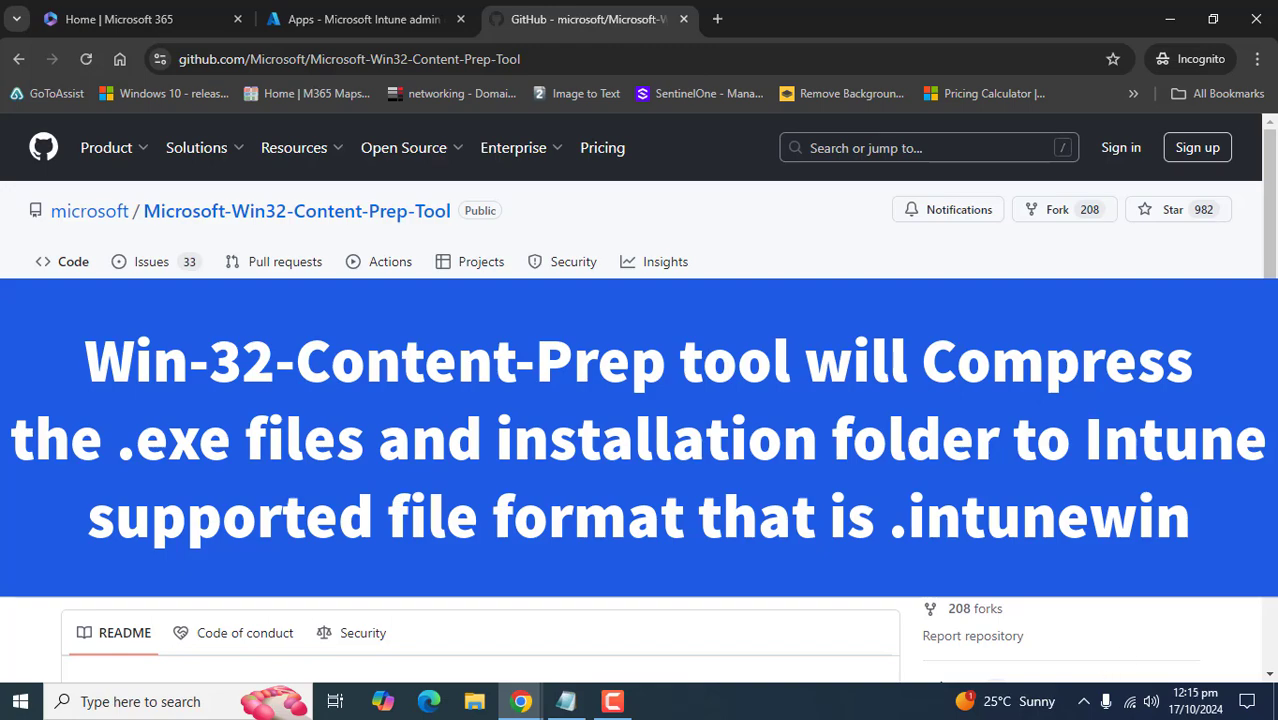
click(348, 21)
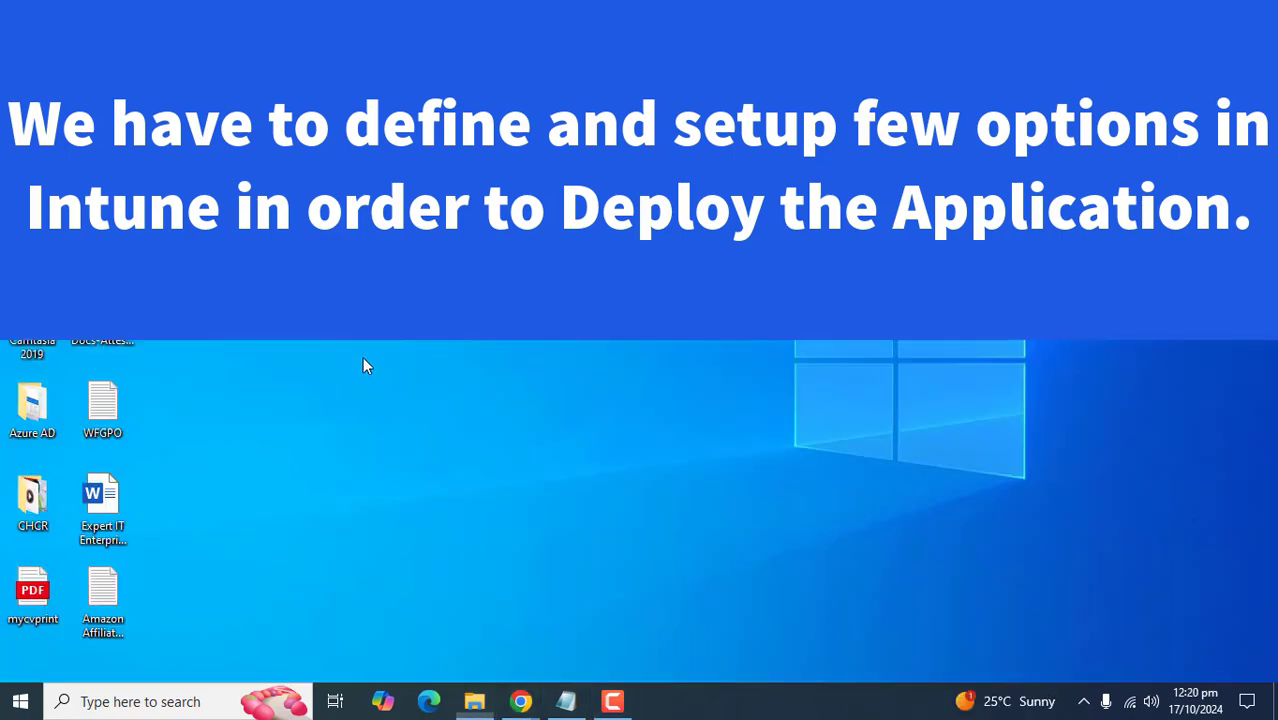
Browse drive C: in File Explorer and look inside the 2-IntuneApps folder
key(super+e)
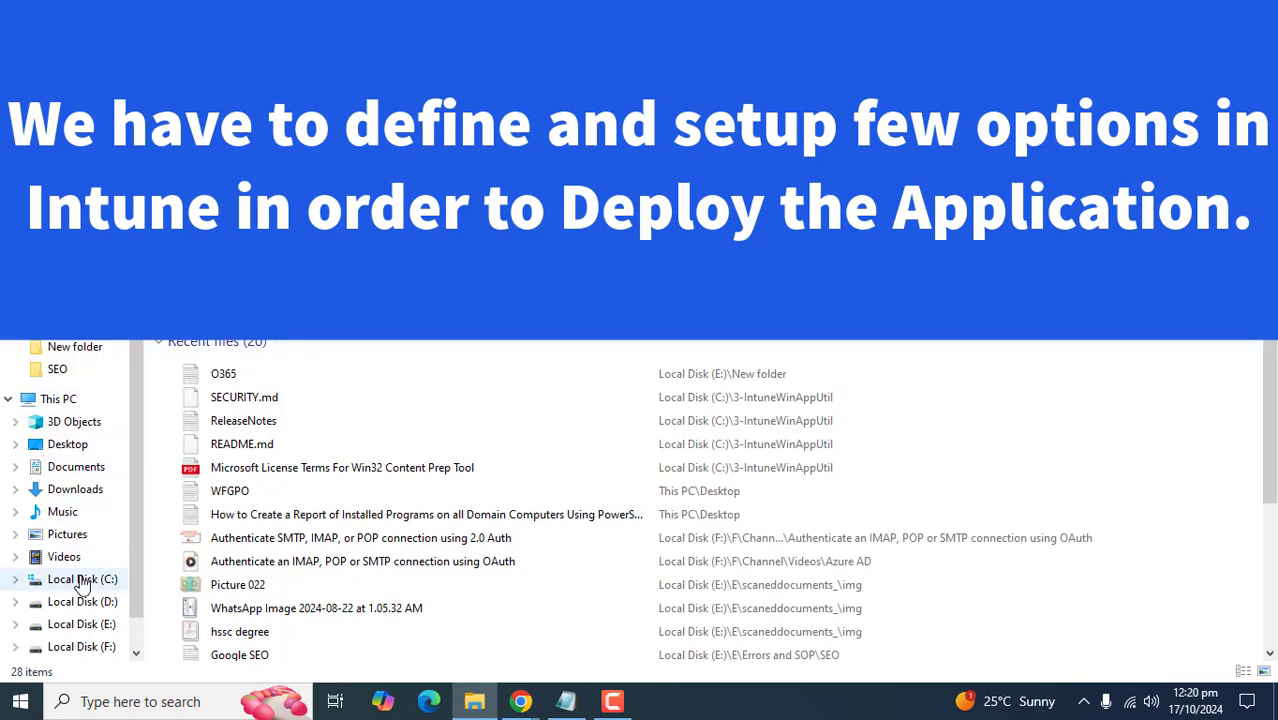
click(82, 580)
click(267, 259)
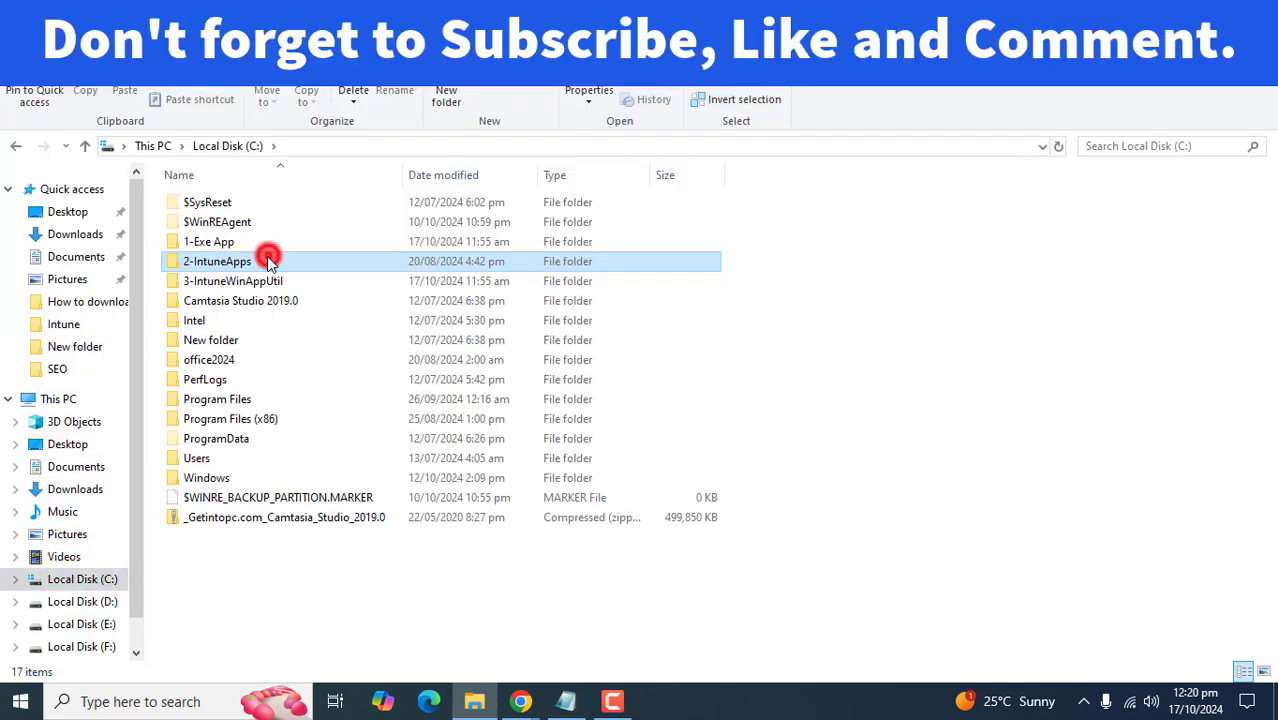
double_click(267, 259)
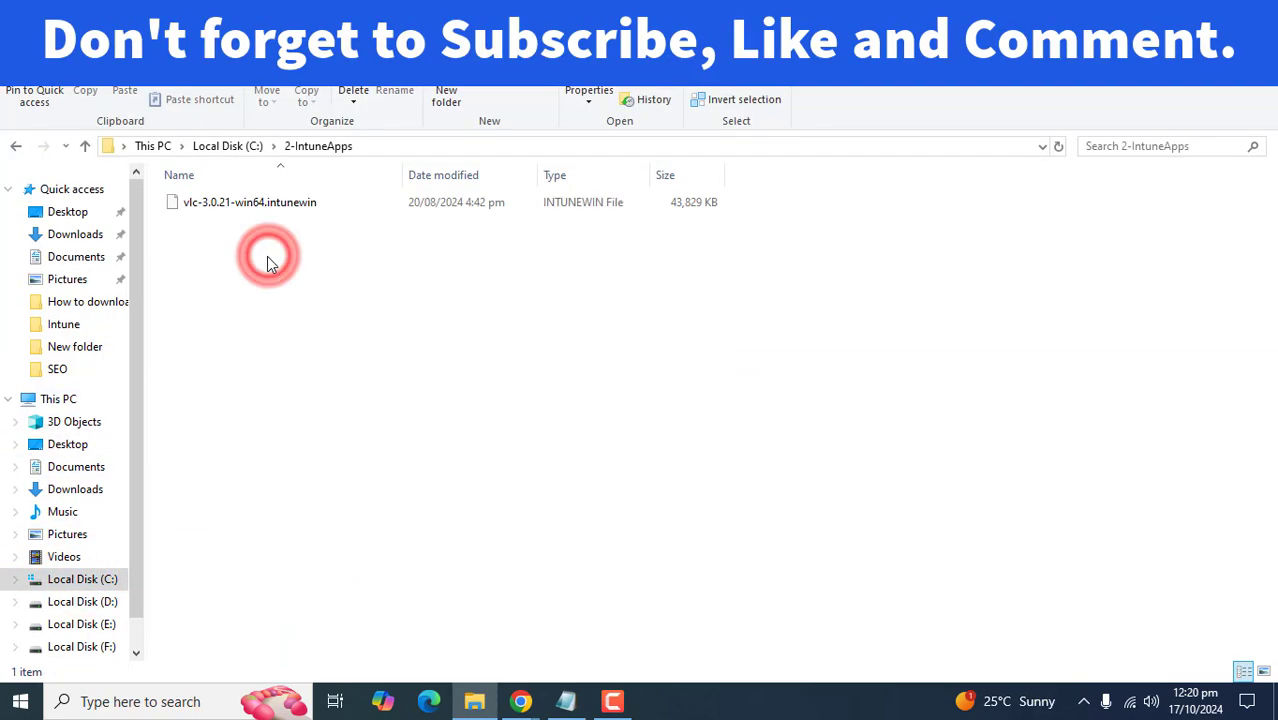
click(16, 148)
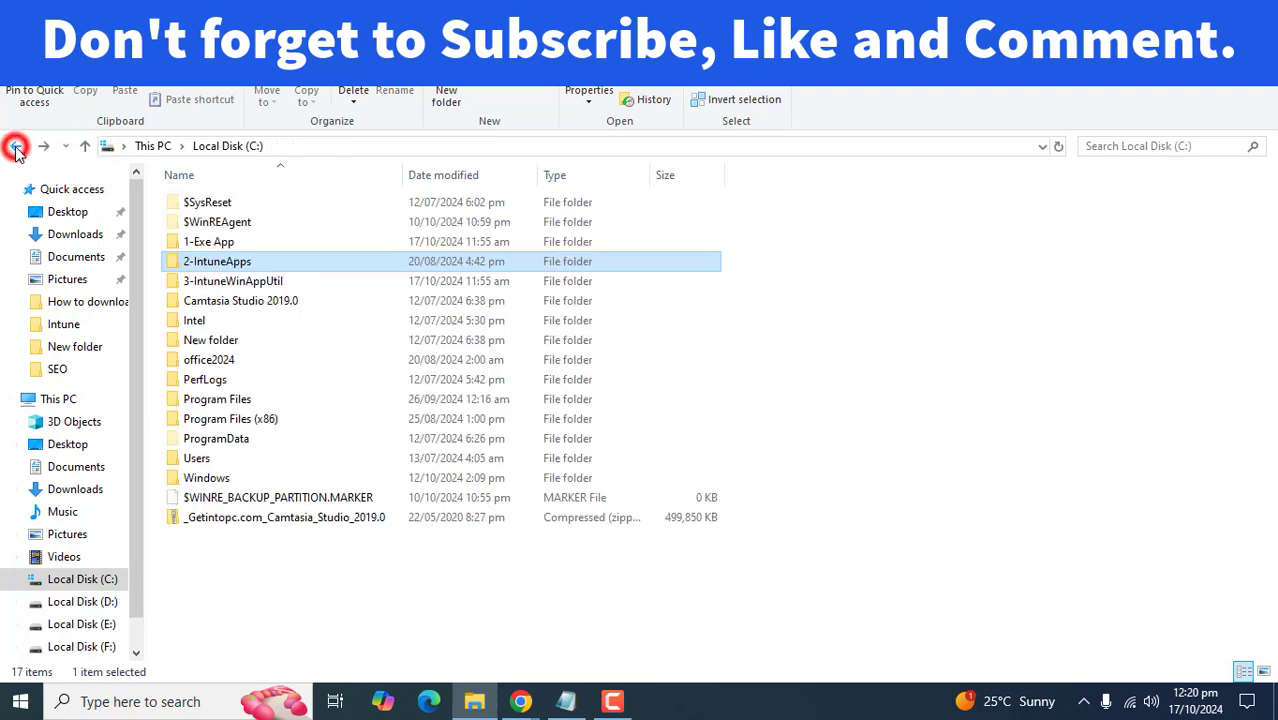
Examine the contents of the 1-Exe App source folder and compare them with the 2-IntuneApps folder
double_click(222, 245)
click(214, 208)
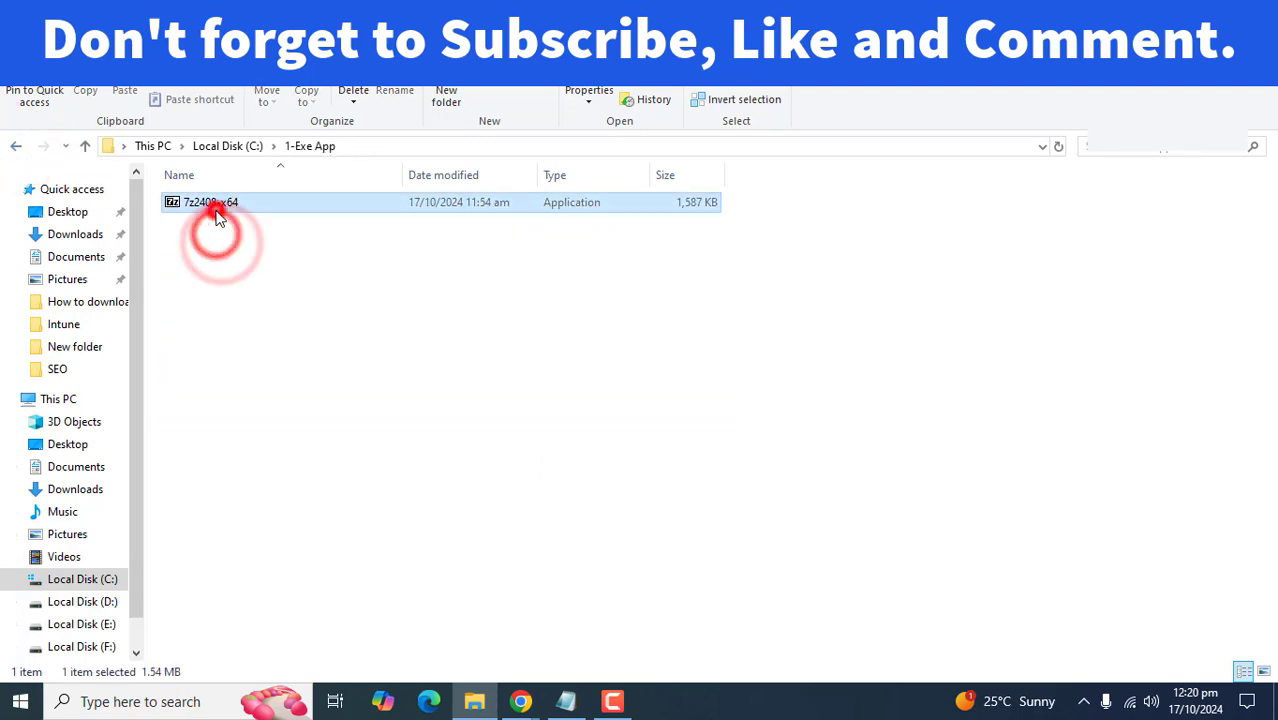
click(16, 148)
click(206, 262)
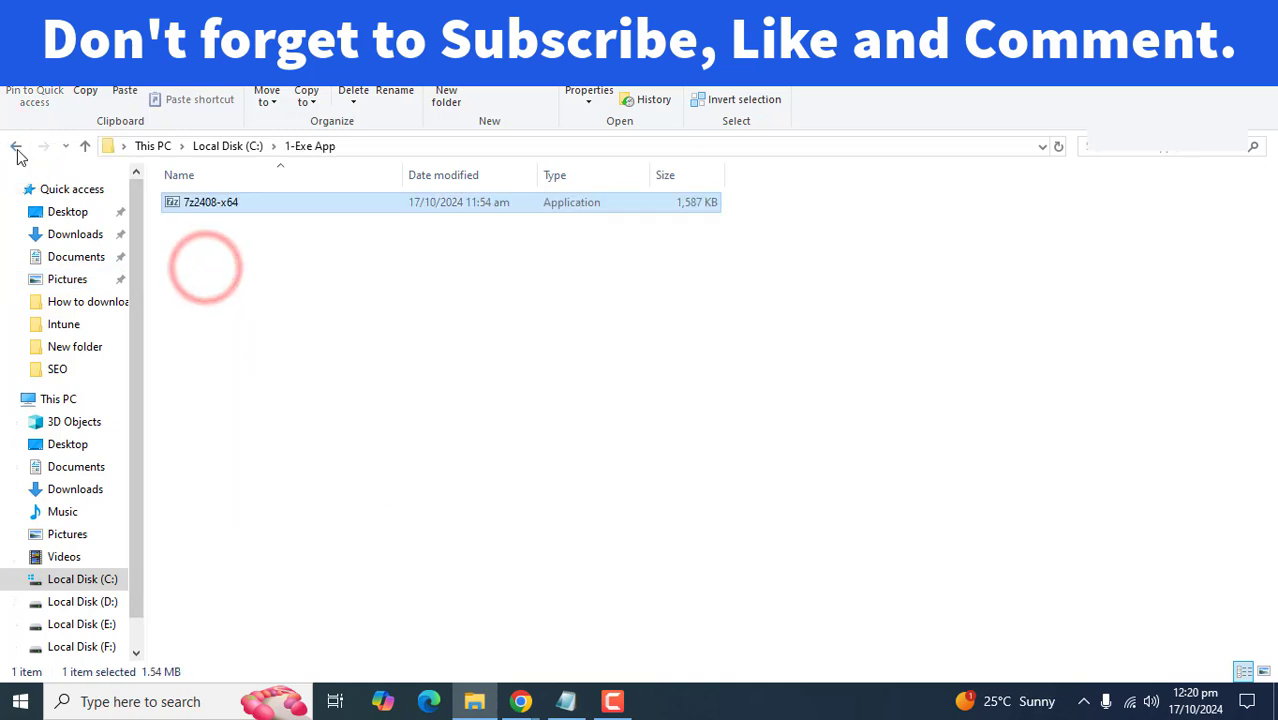
click(16, 148)
click(185, 262)
double_click(226, 262)
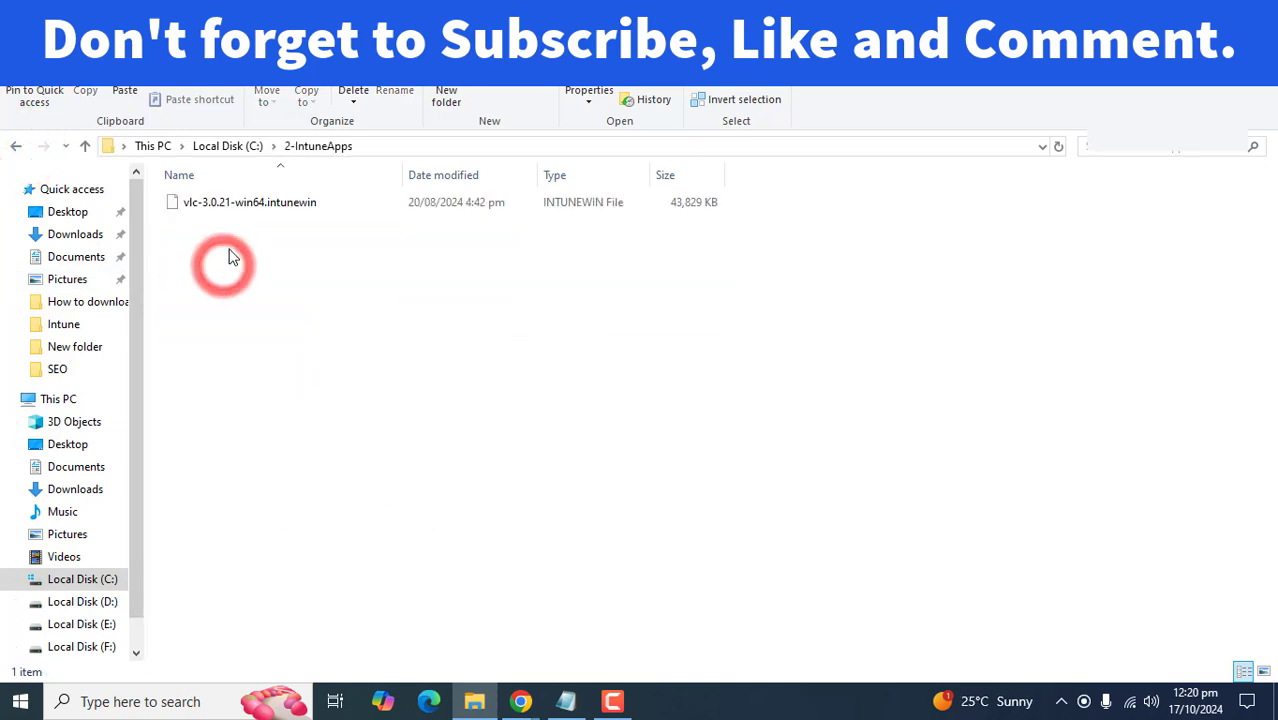
click(18, 148)
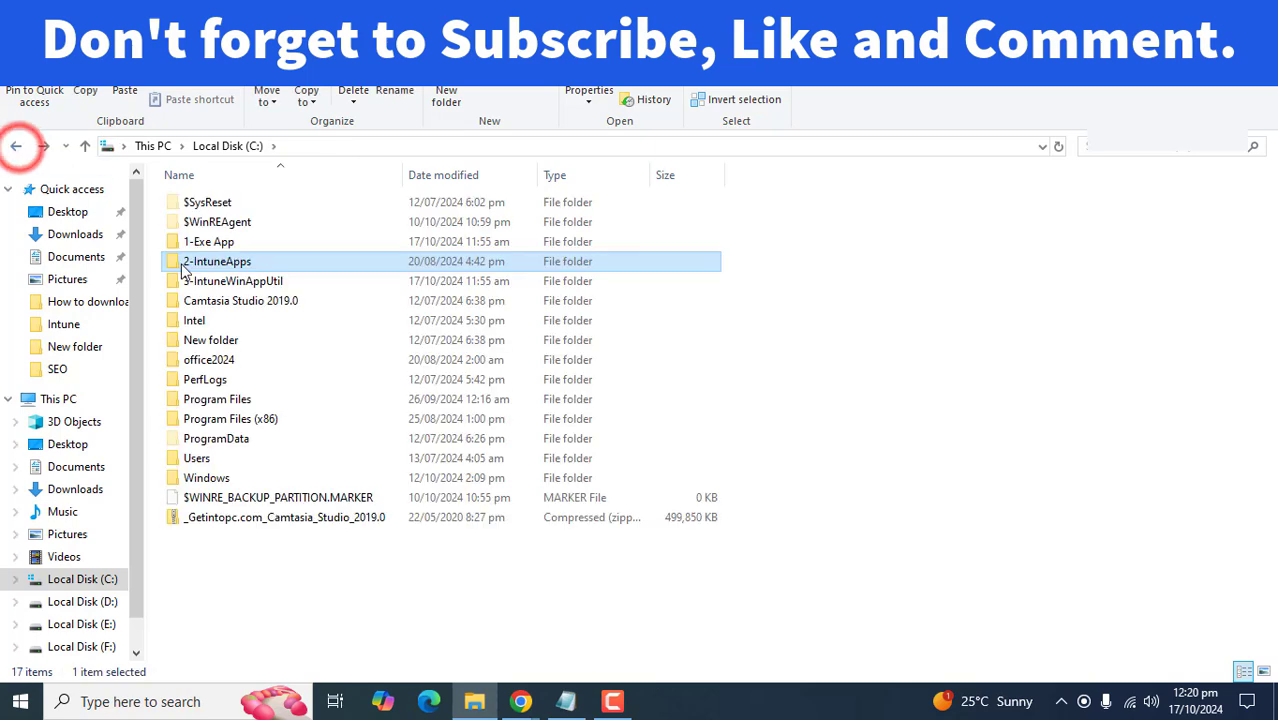
View the properties of the 7z2408-x64 installer in the 1-Exe App folder
double_click(205, 243)
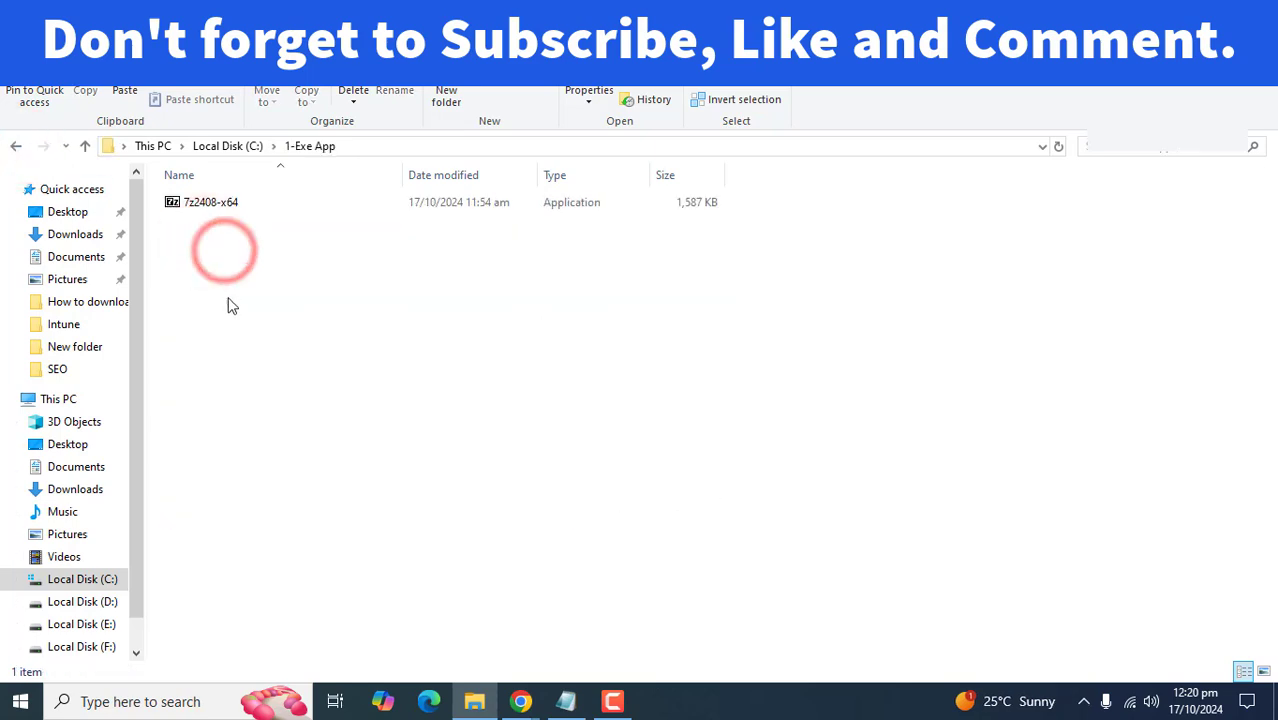
double_click(215, 203)
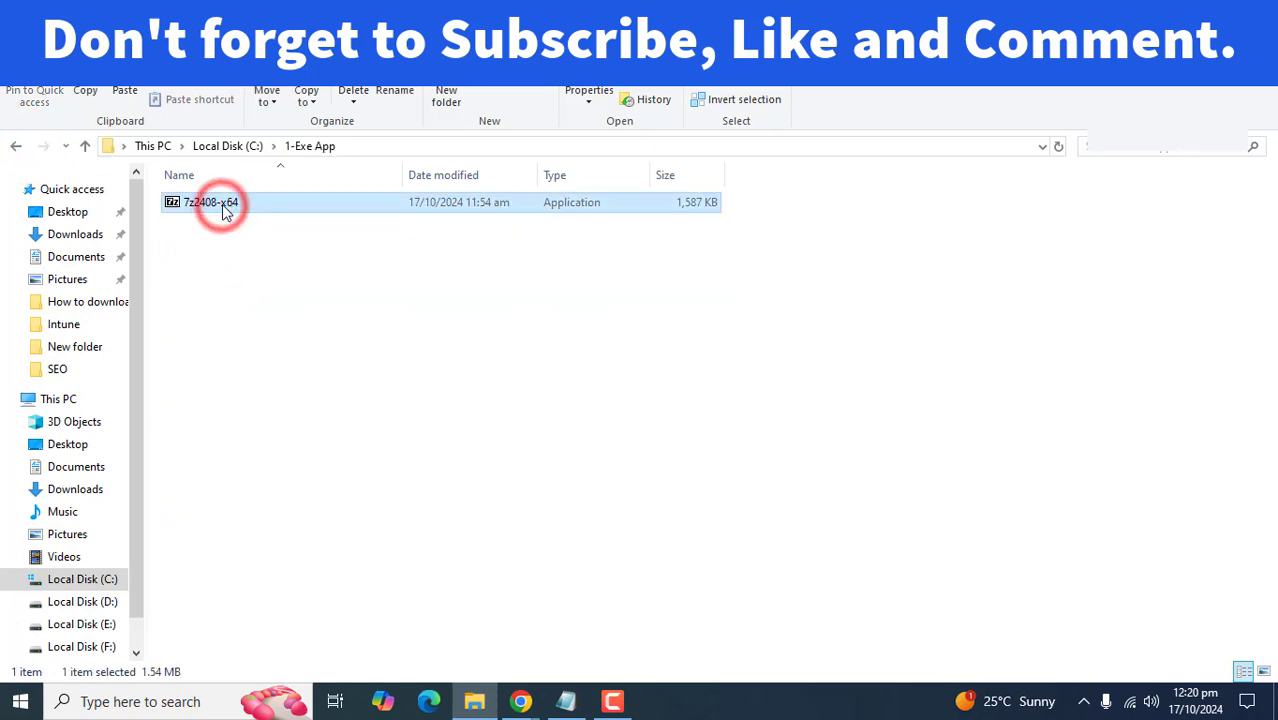
key(shift+F10)
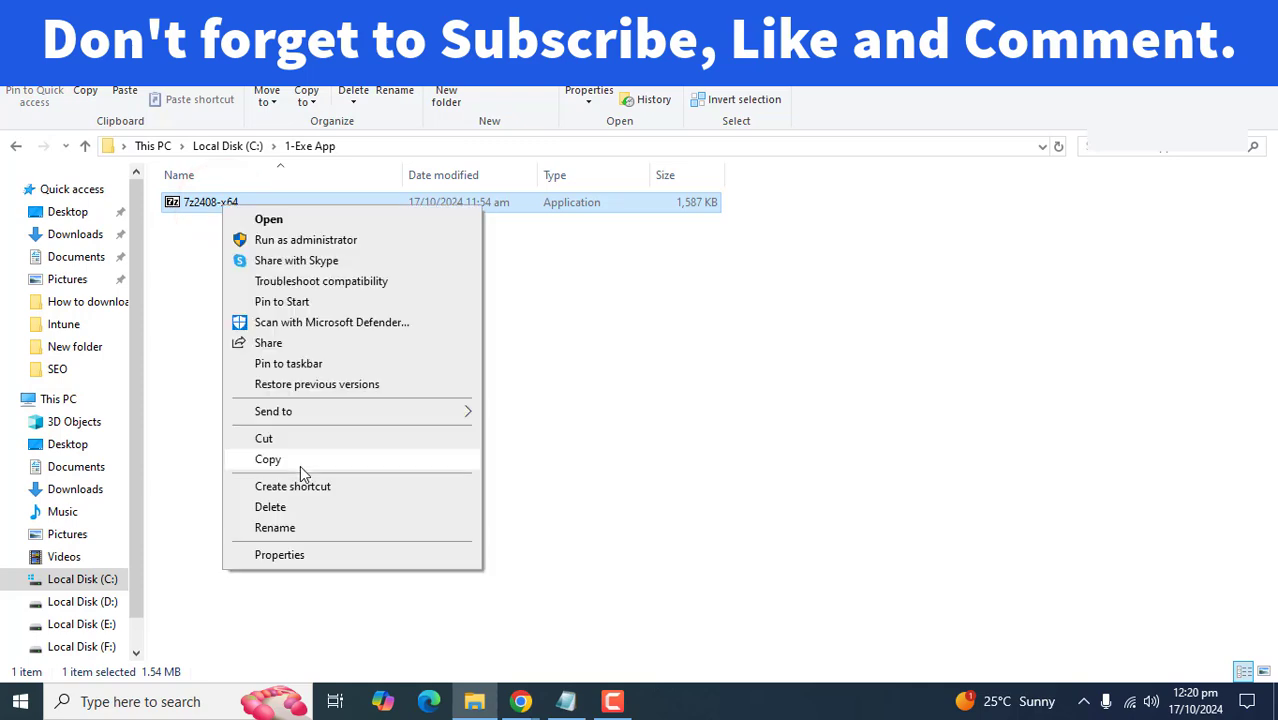
click(282, 551)
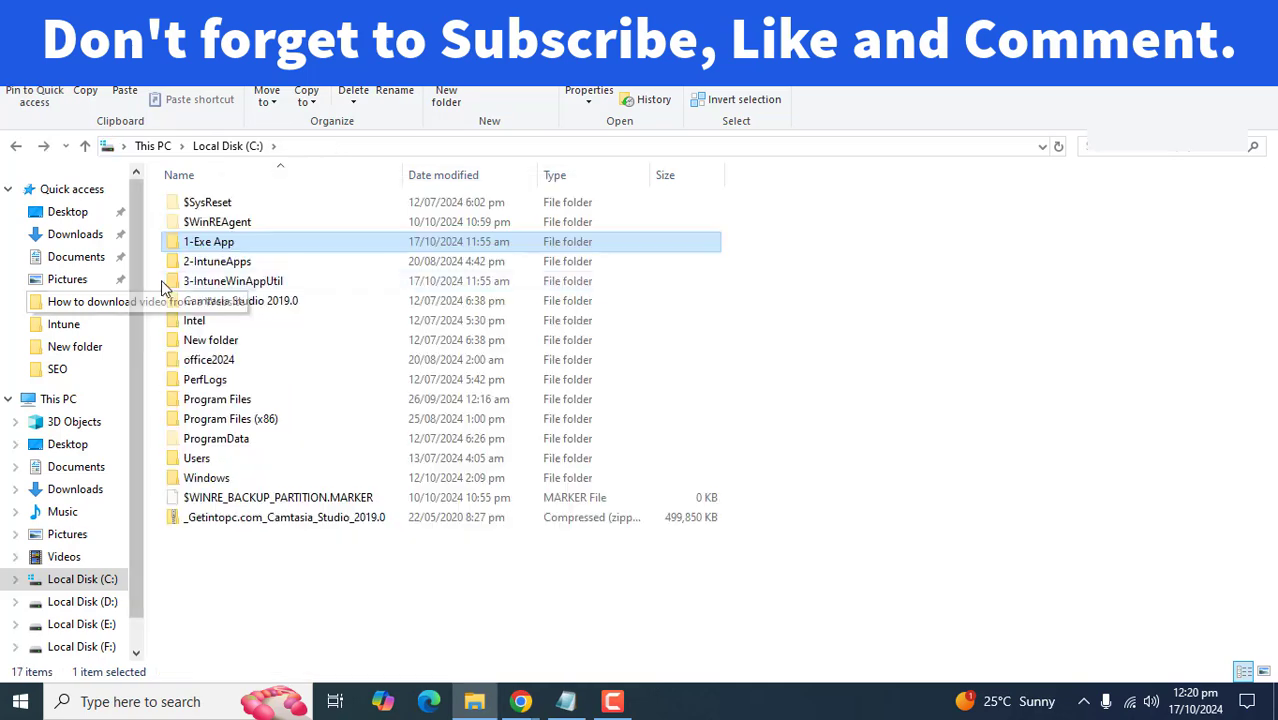
Look through the files in the 3-IntuneWinAppUtil folder and the Win32 Content Prep Tool's GitHub page
double_click(200, 281)
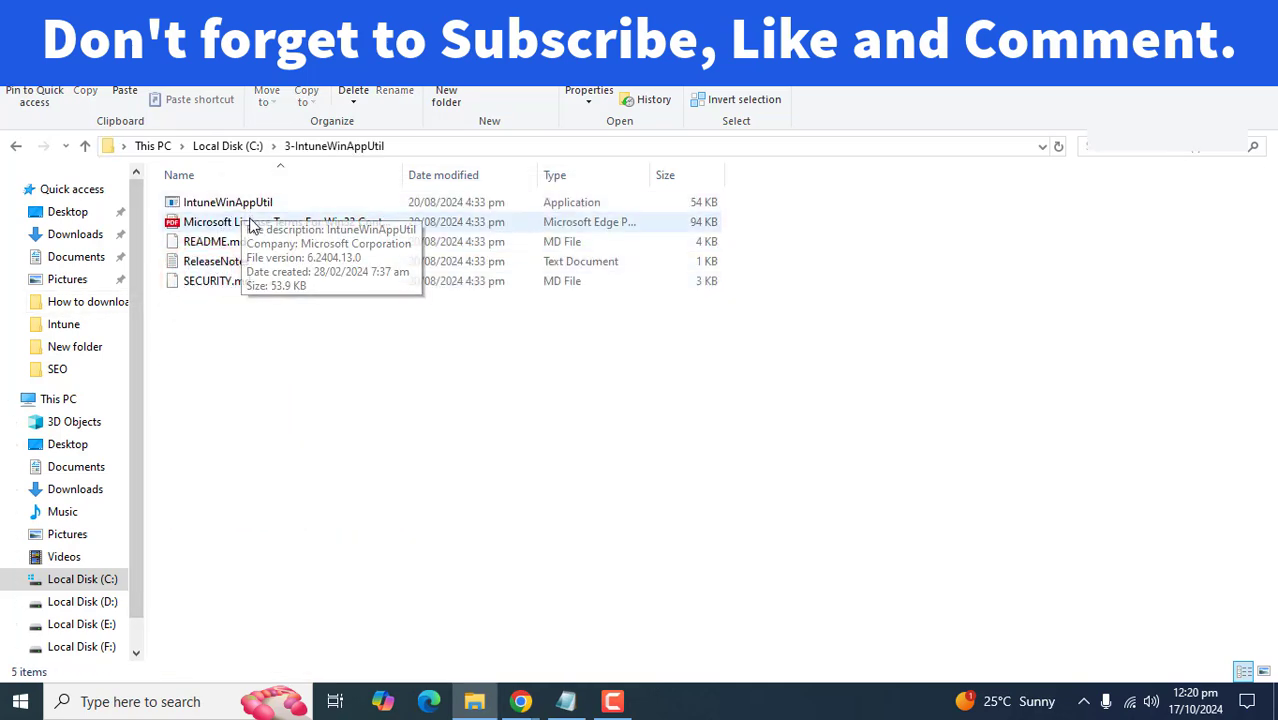
click(475, 701)
click(521, 702)
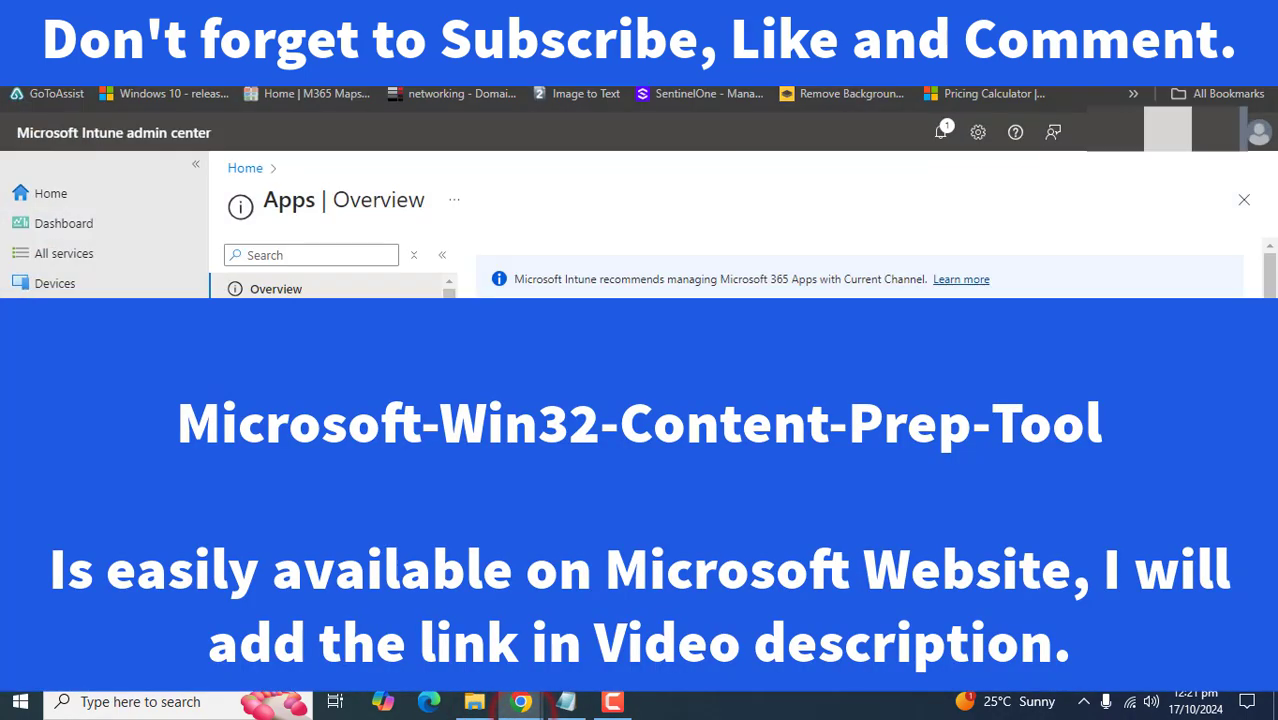
click(350, 16)
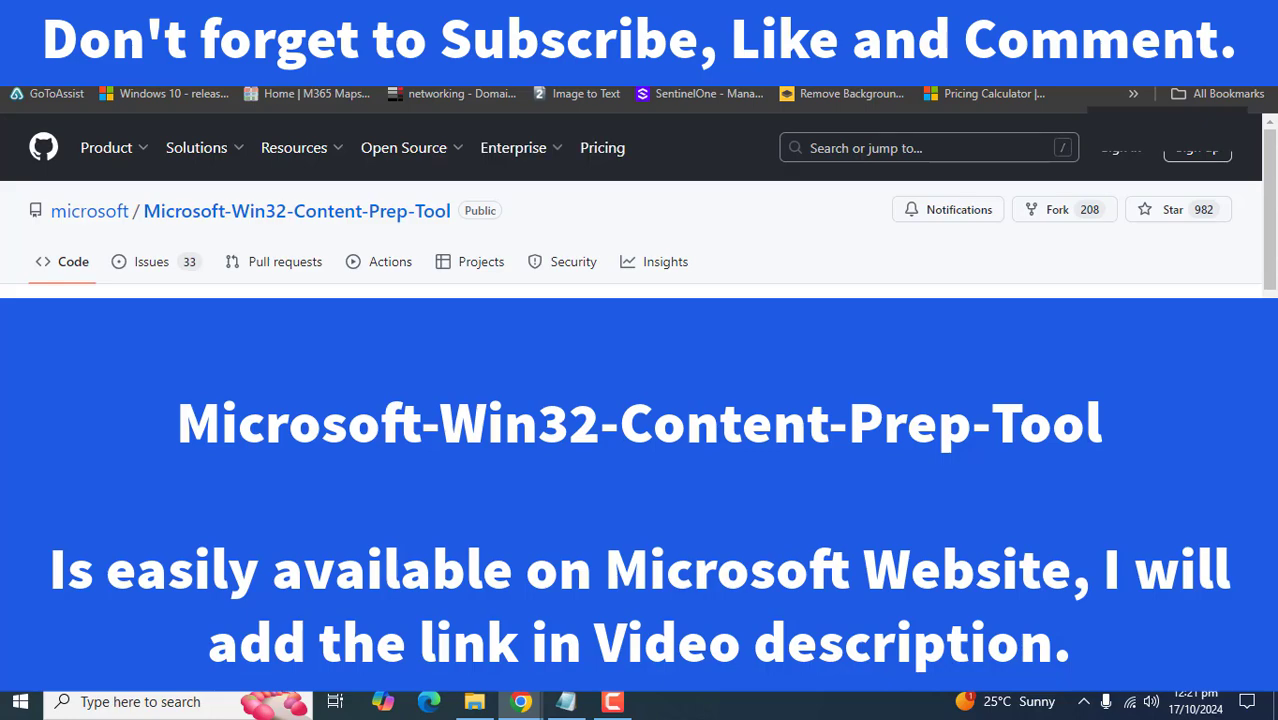
drag(1272, 305, 1272, 197)
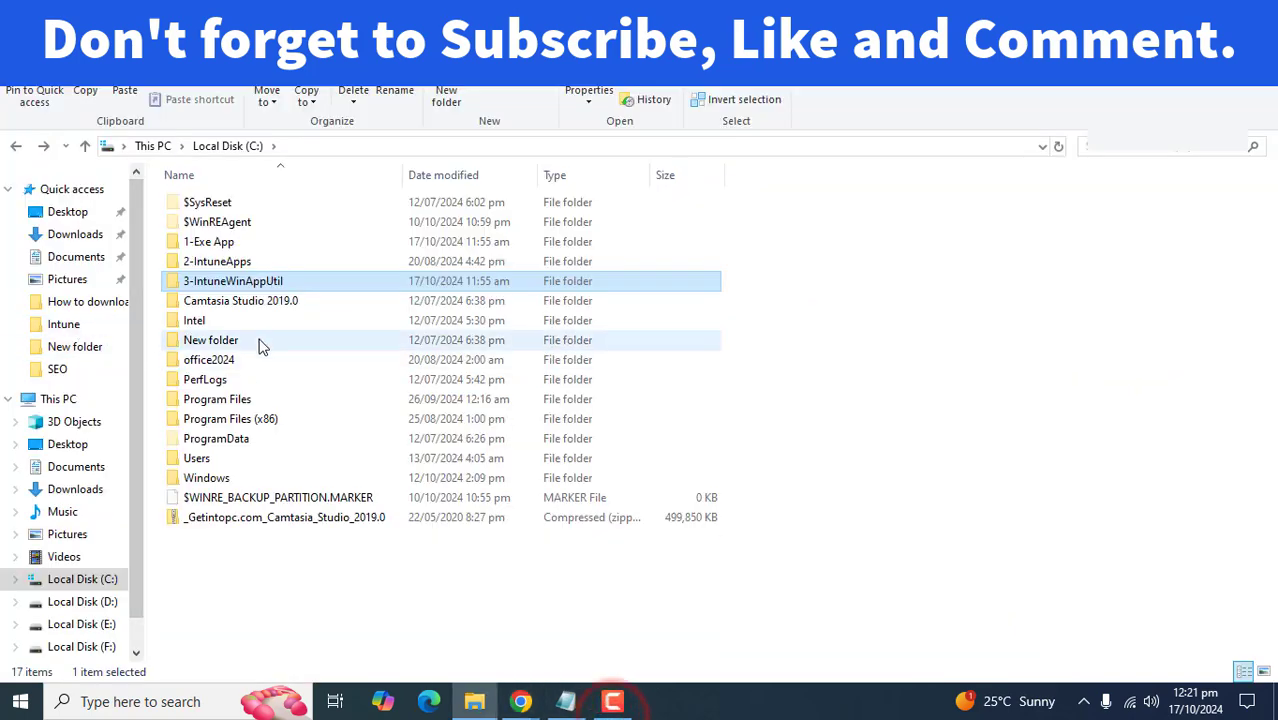
Delete vlc-3.0.21-win64.intunewin from the C:\2-IntuneApps folder and return to drive C:
double_click(241, 262)
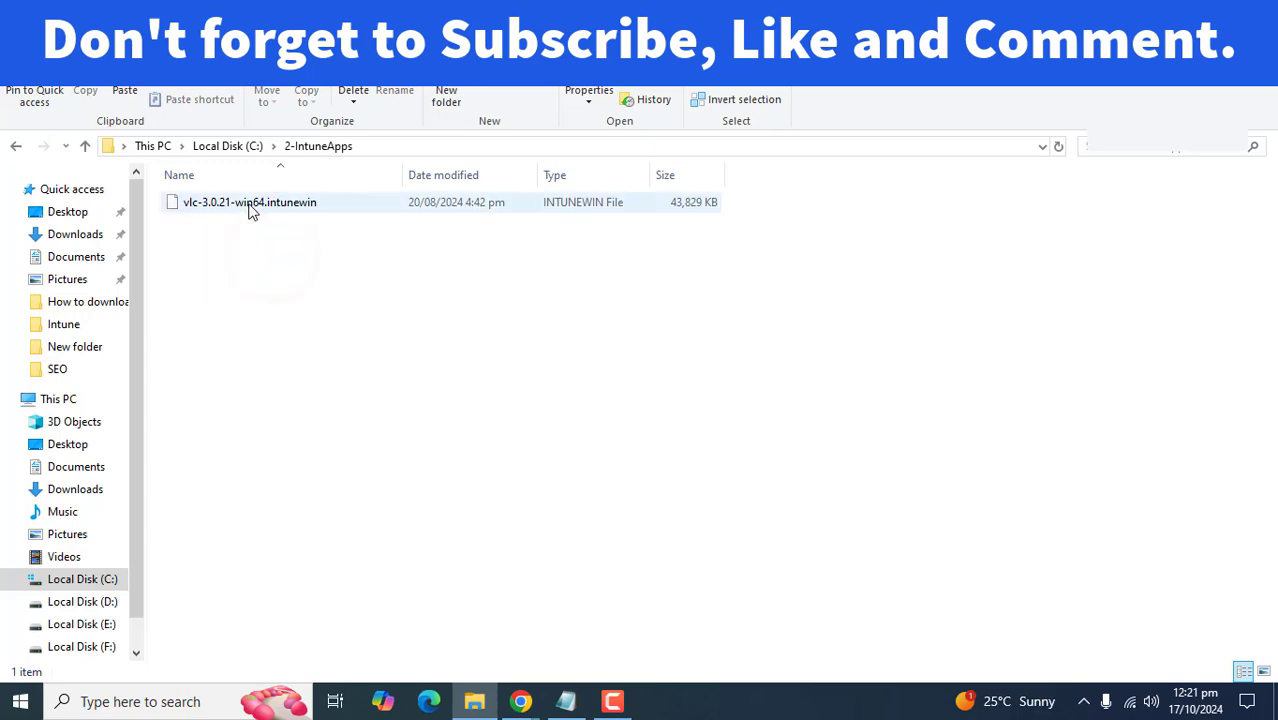
click(249, 205)
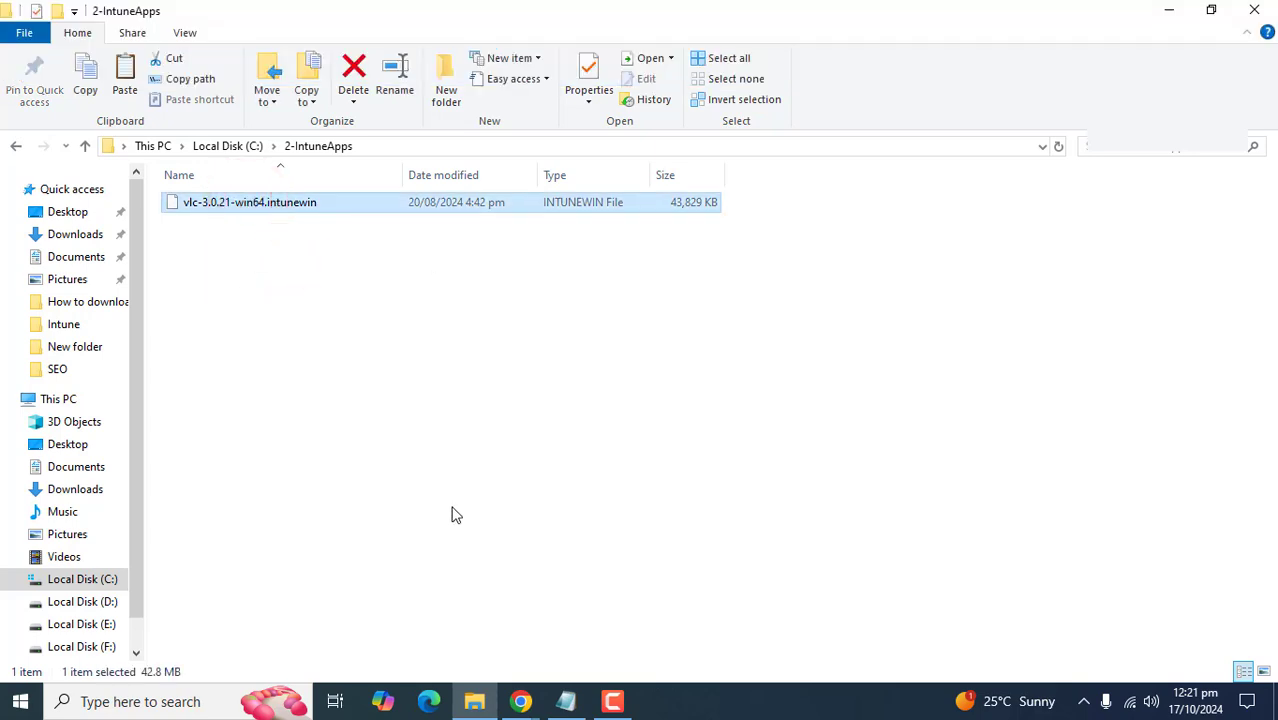
key(Delete)
click(309, 358)
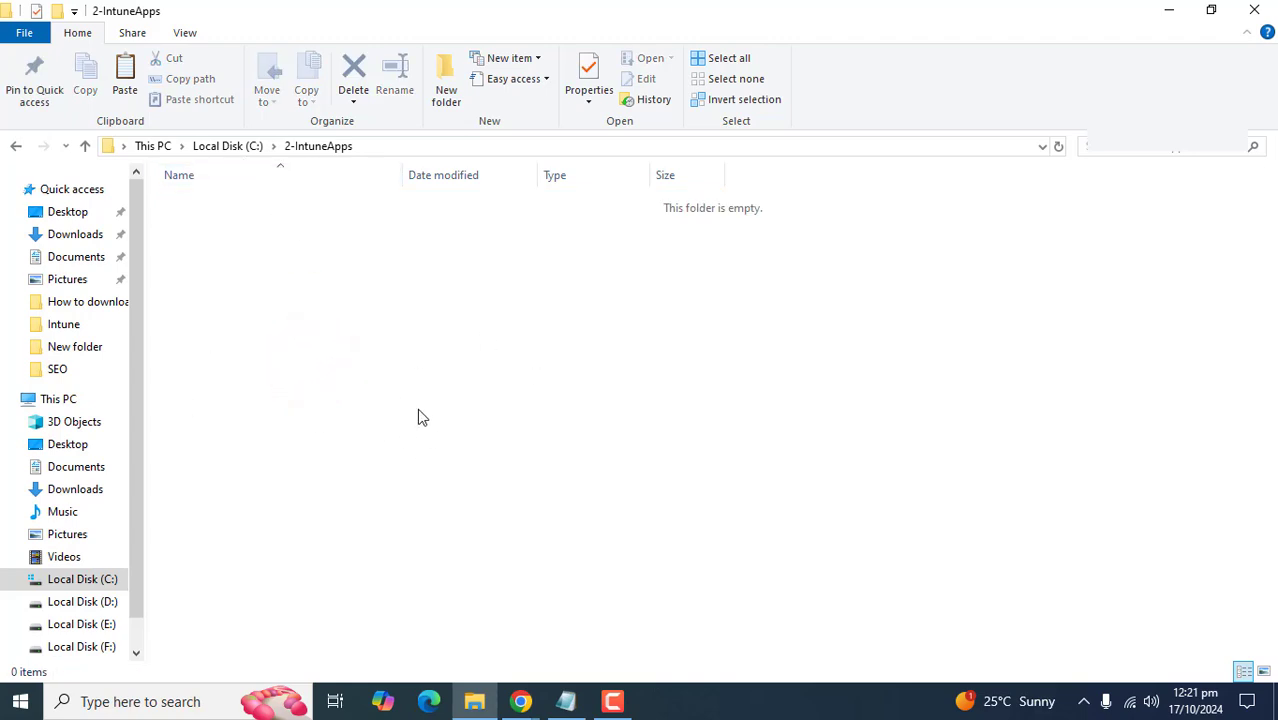
click(15, 150)
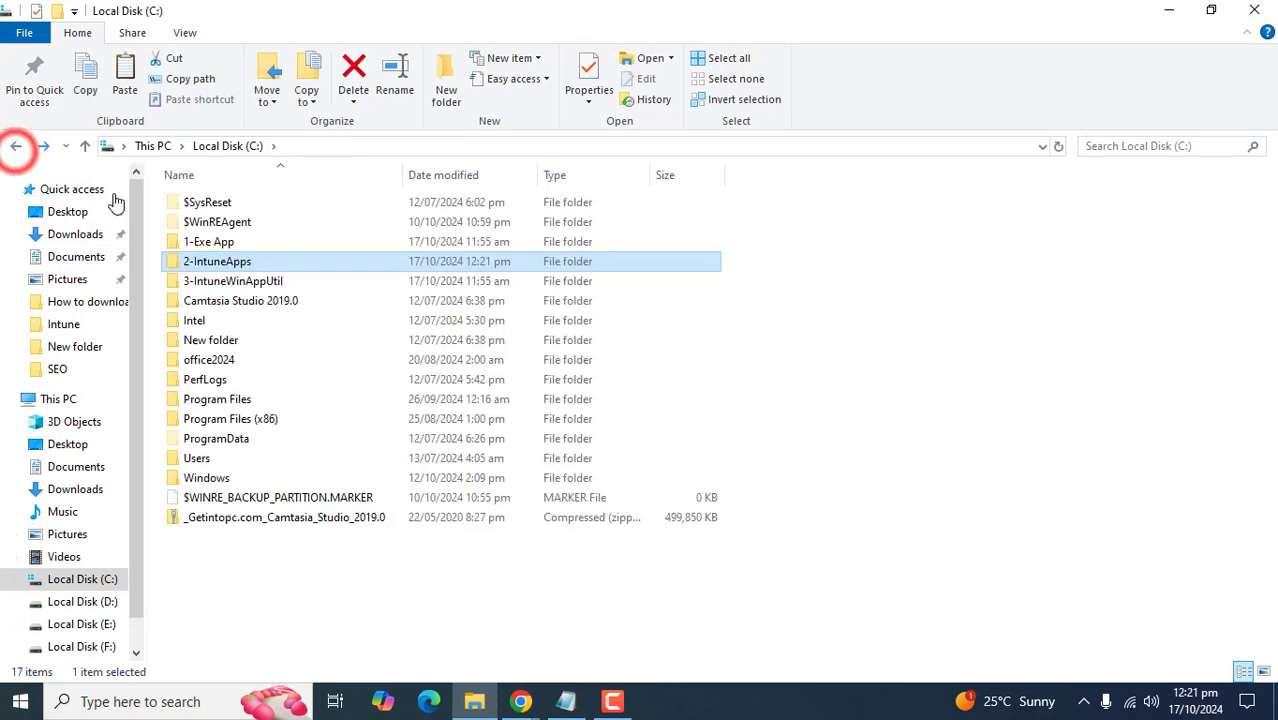
Find Command Prompt through the Windows search and run it as administrator
click(520, 701)
click(175, 701)
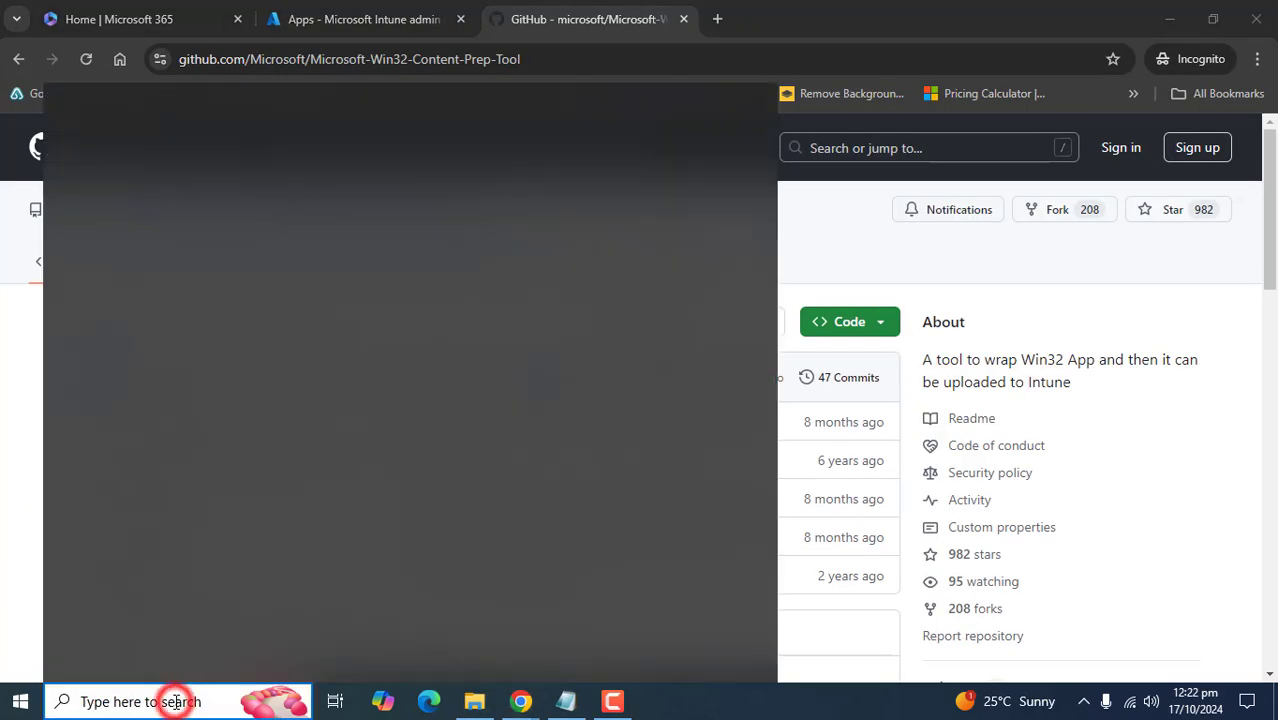
text(cmd)
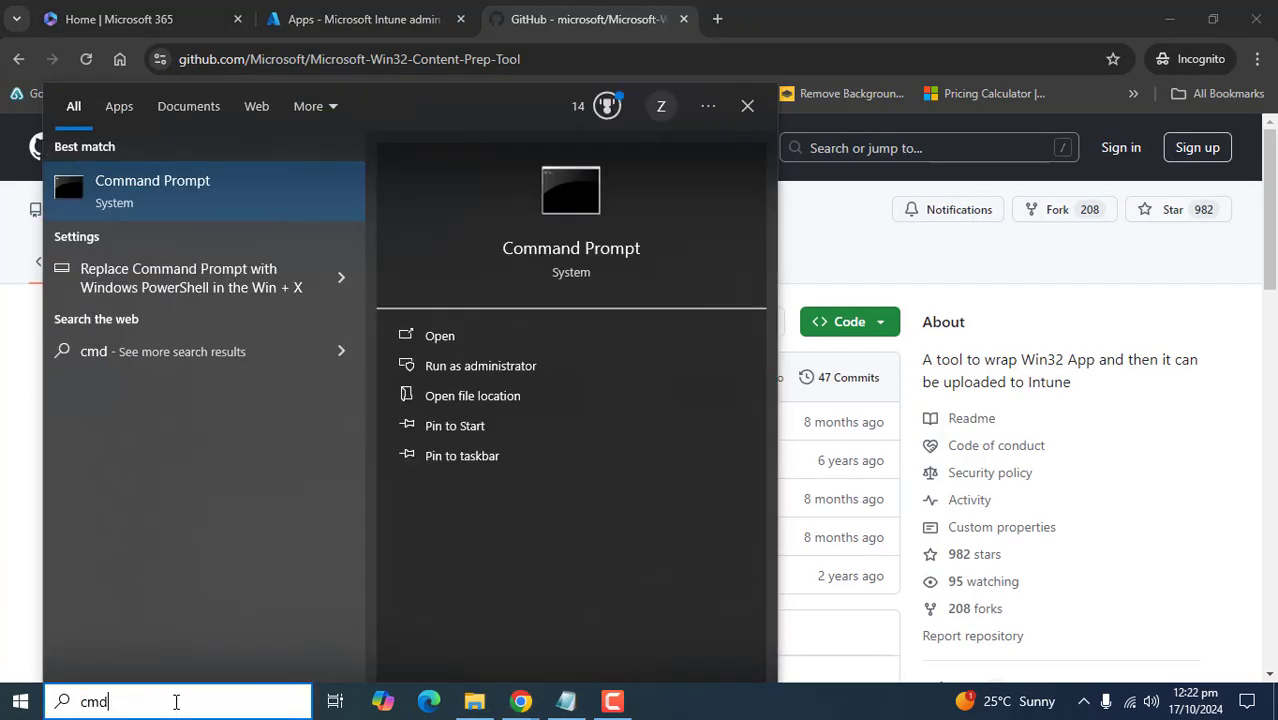
right_click(126, 208)
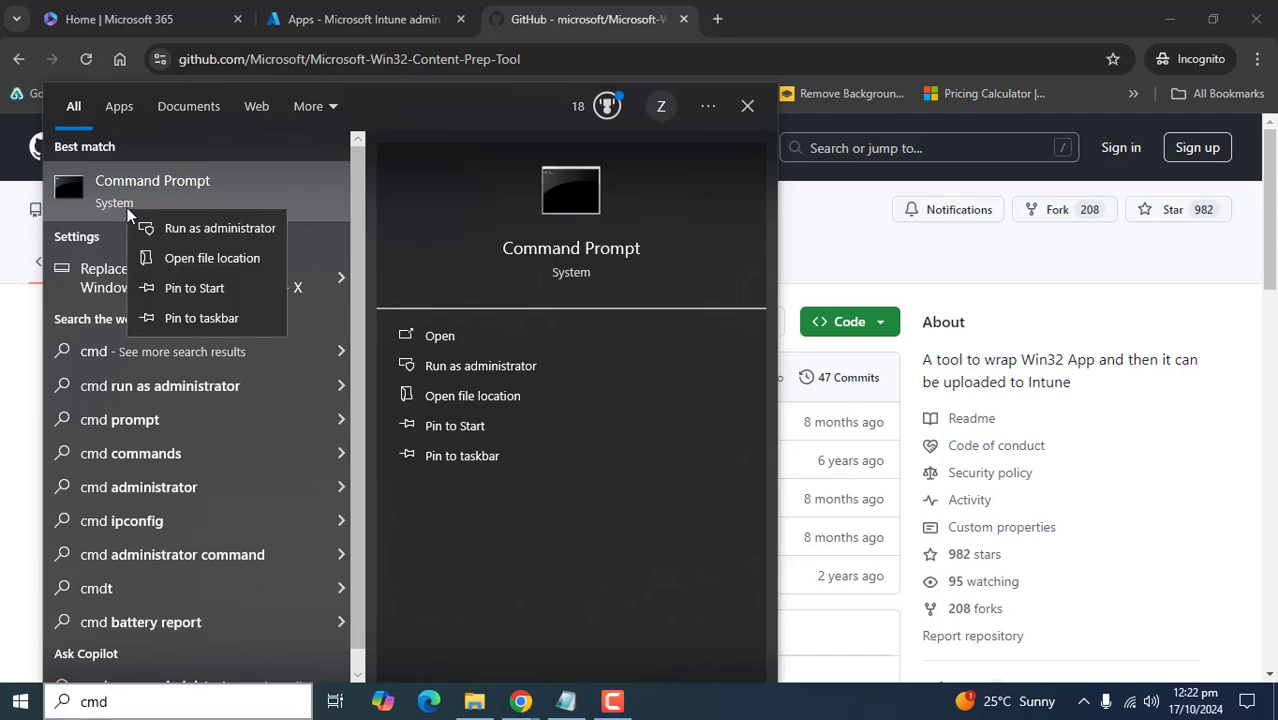
click(188, 229)
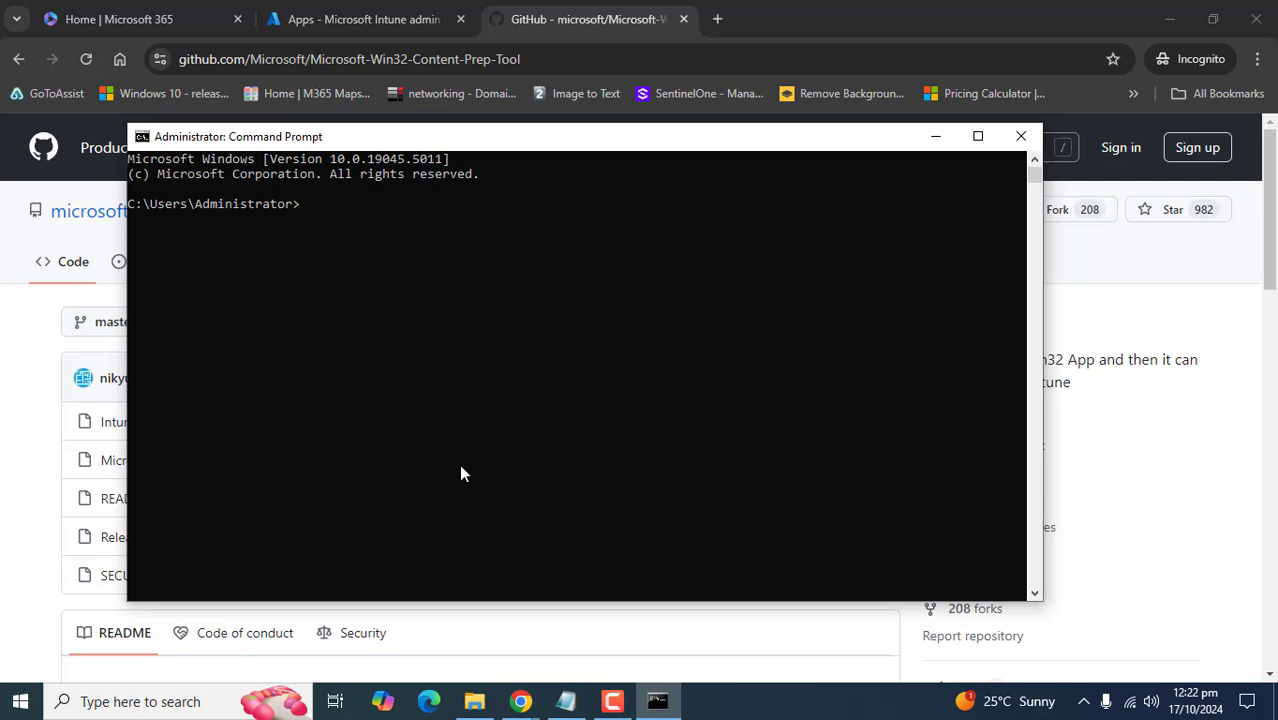
Change the working directory to C:\3-IntuneWinAppUtil, listing the contents of the C: root on the way
text(cd..)
key(Return)
text(cd..)
key(Return)
text(cd)
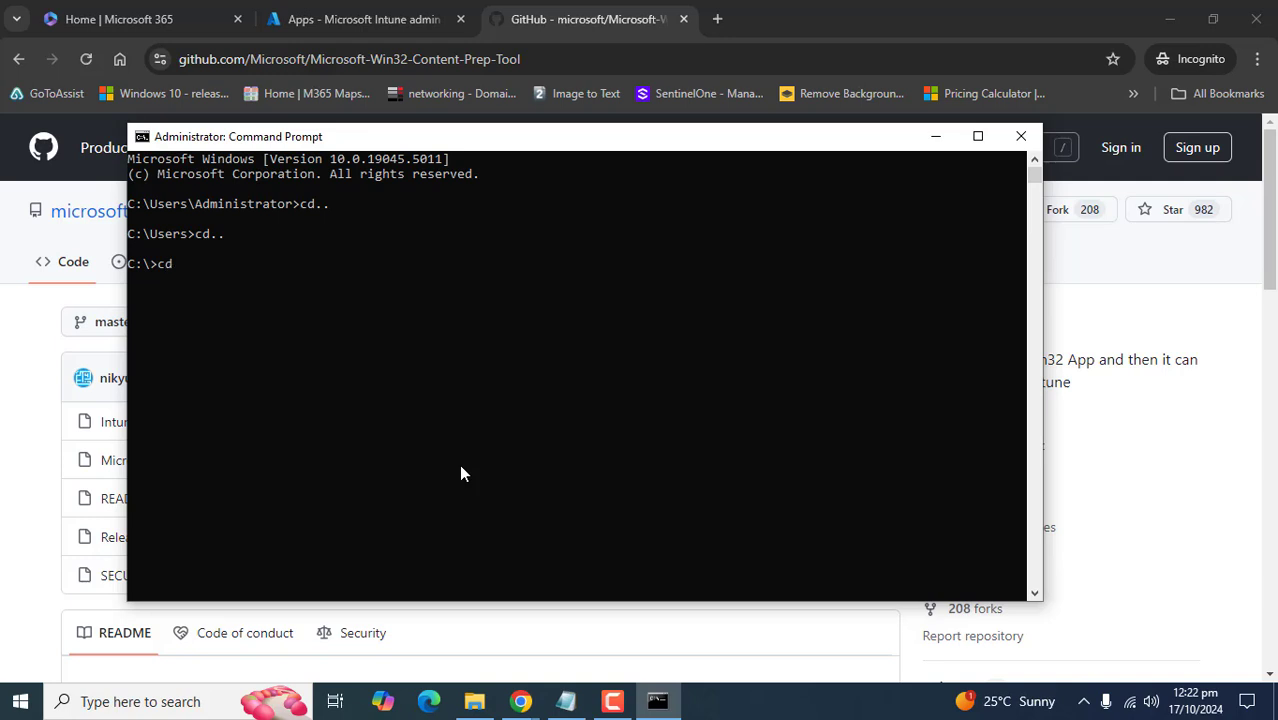
text(r)
key(Return)
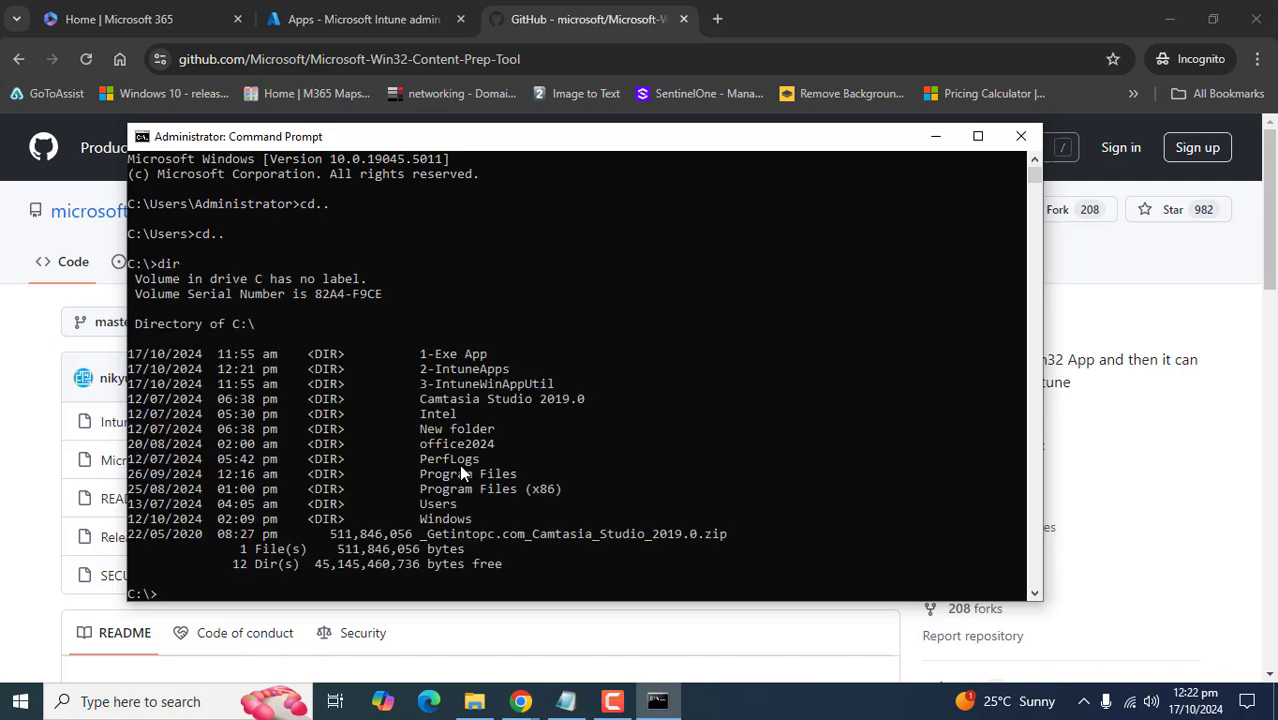
text(cd 3-IntuneWinAppUtil)
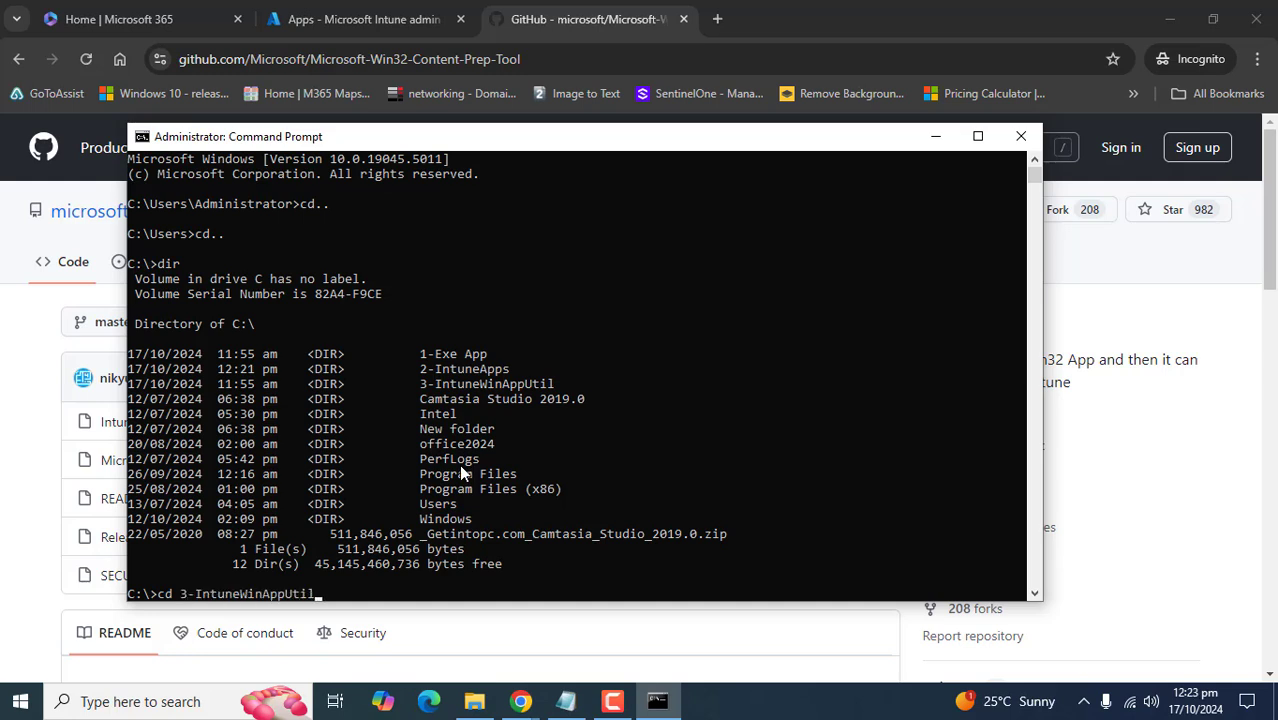
key(Return)
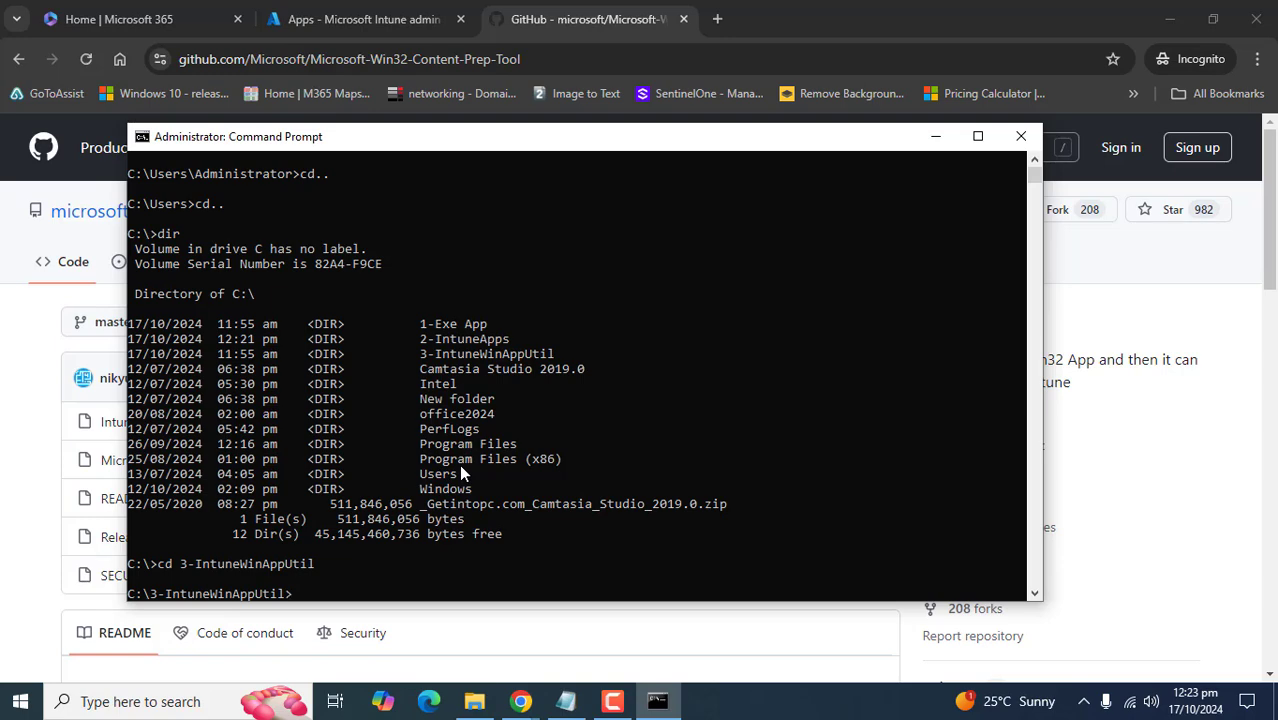
List the contents of C:\3-IntuneWinAppUtil and review the source folder, setup file and output folder in Notepad's prepared packaging command
text(dir)
key(Return)
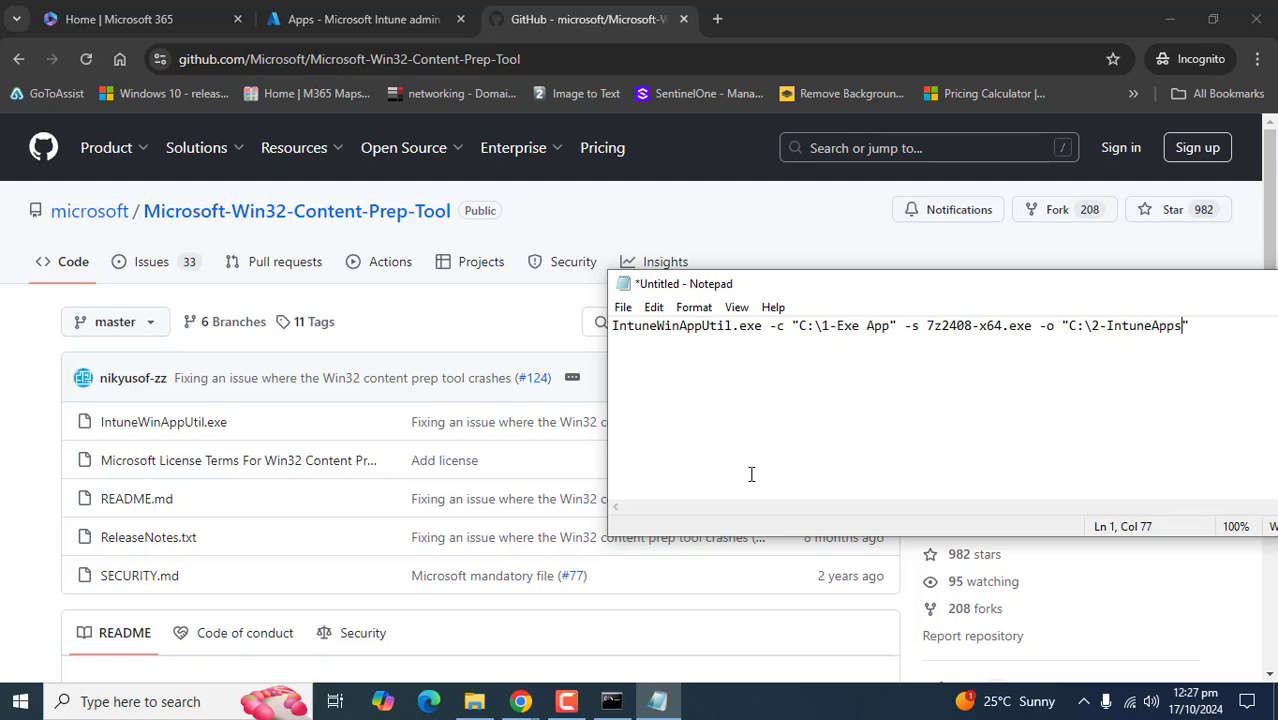
click(640, 326)
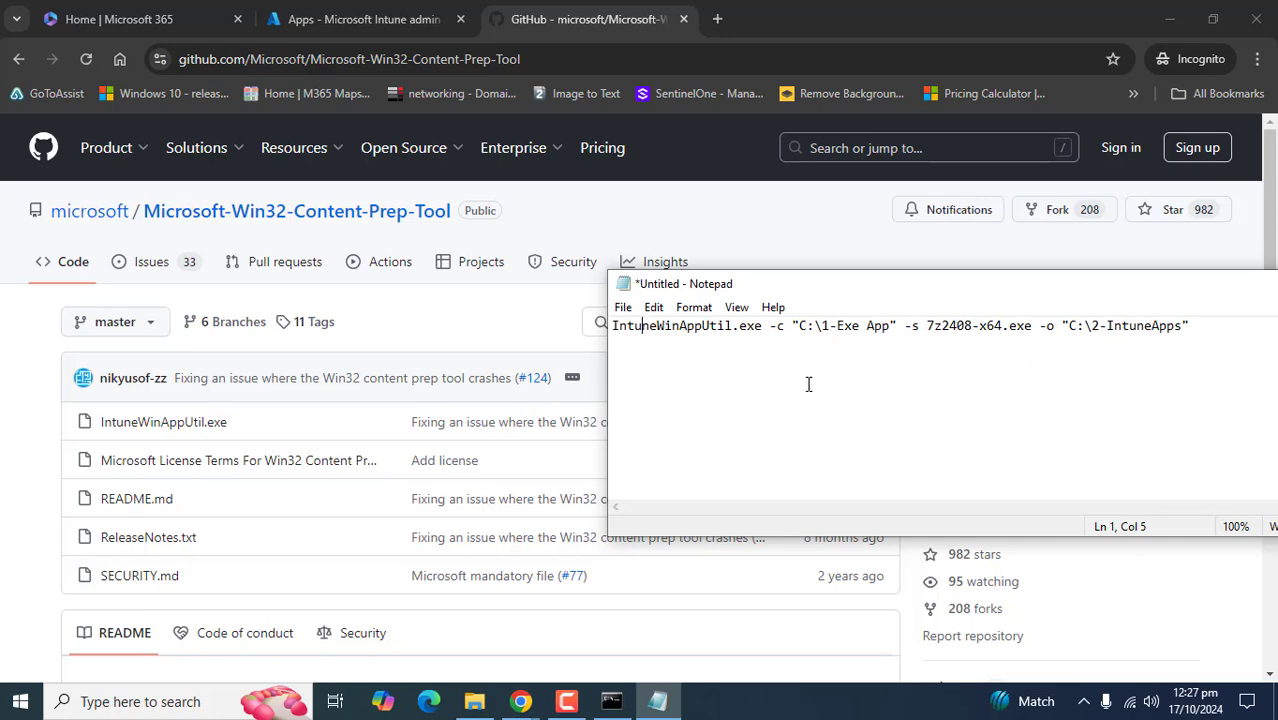
click(605, 703)
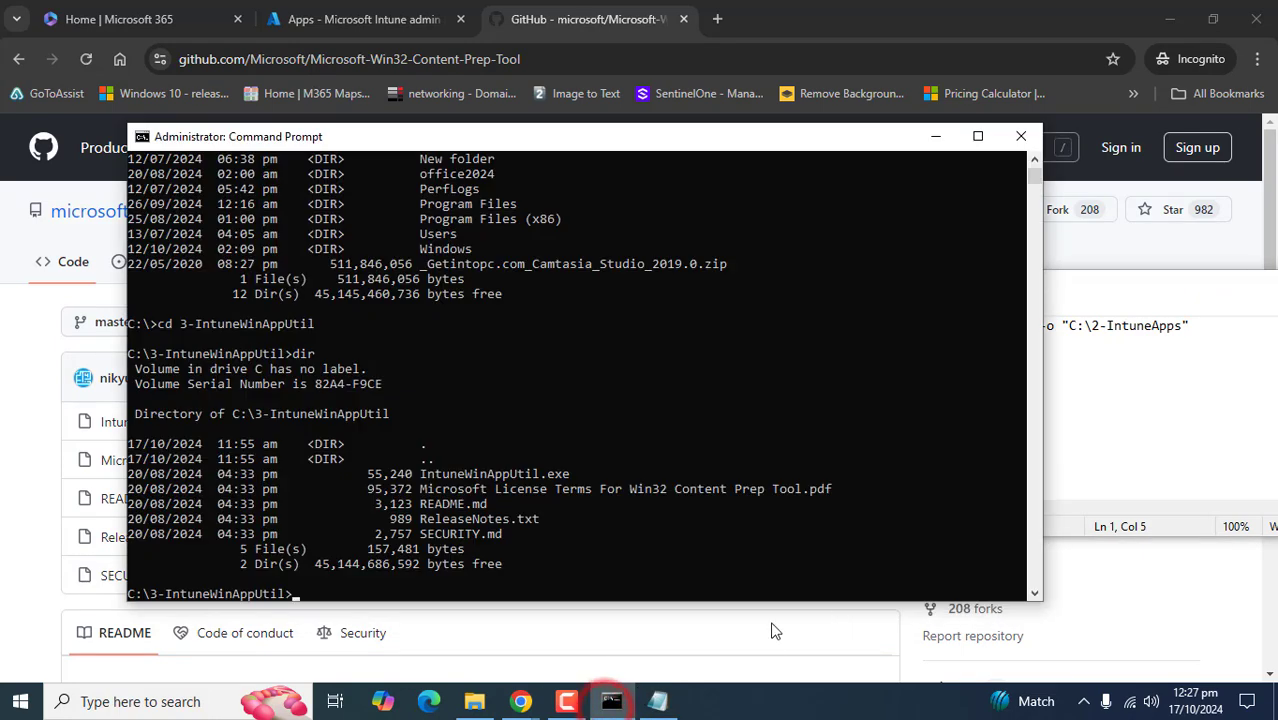
click(605, 703)
click(926, 325)
drag(928, 325, 1032, 328)
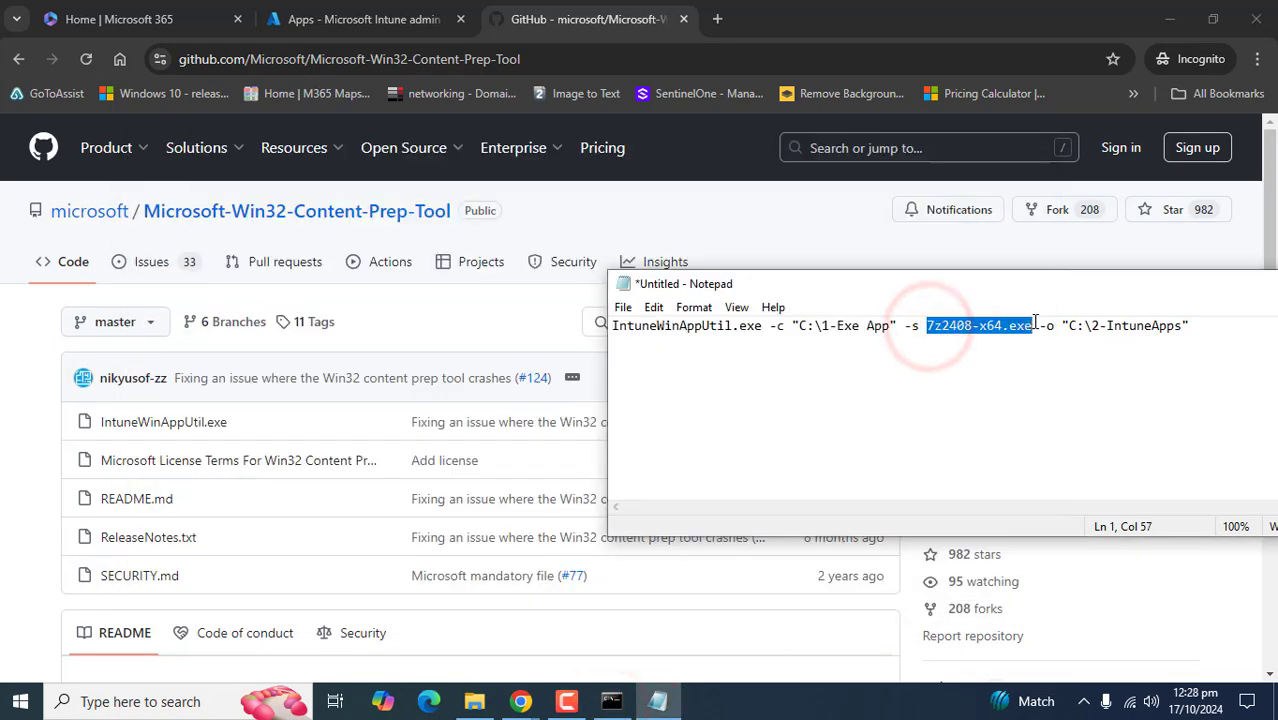
click(986, 396)
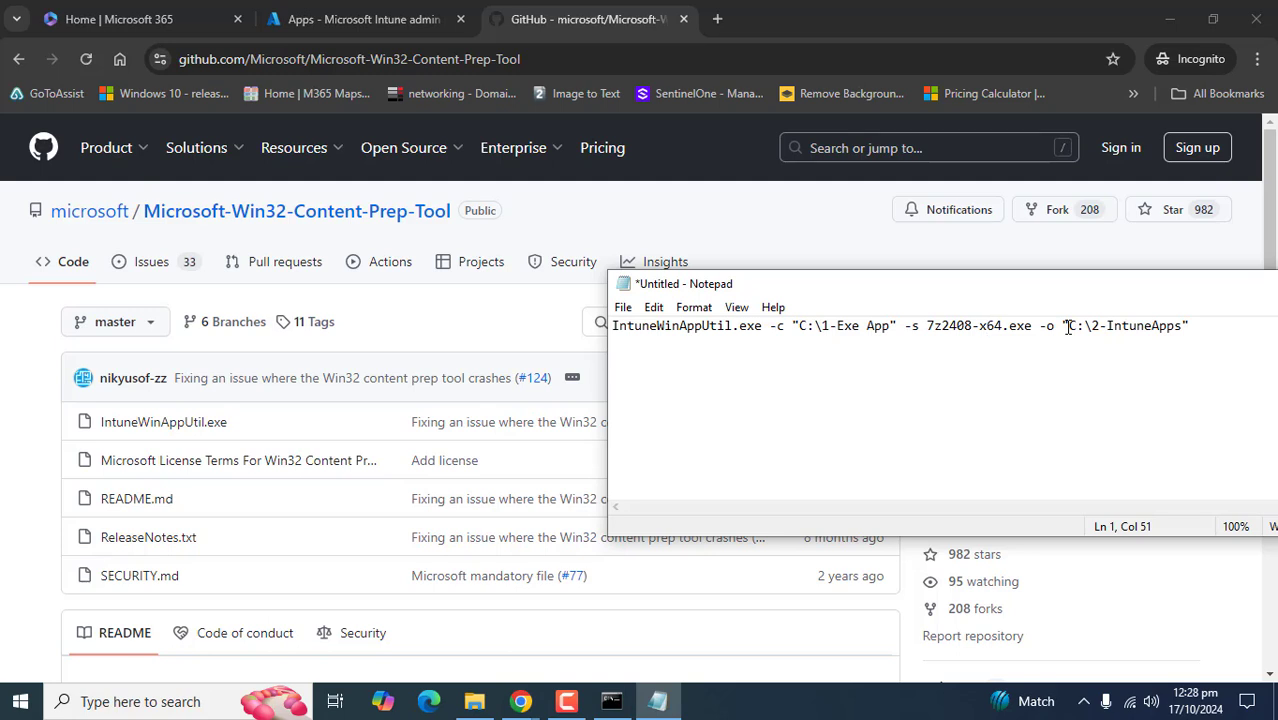
Copy the whole IntuneWinAppUtil.exe command line from the Notepad note and put Notepad out of the way
key(ctrl+a)
key(ctrl+c)
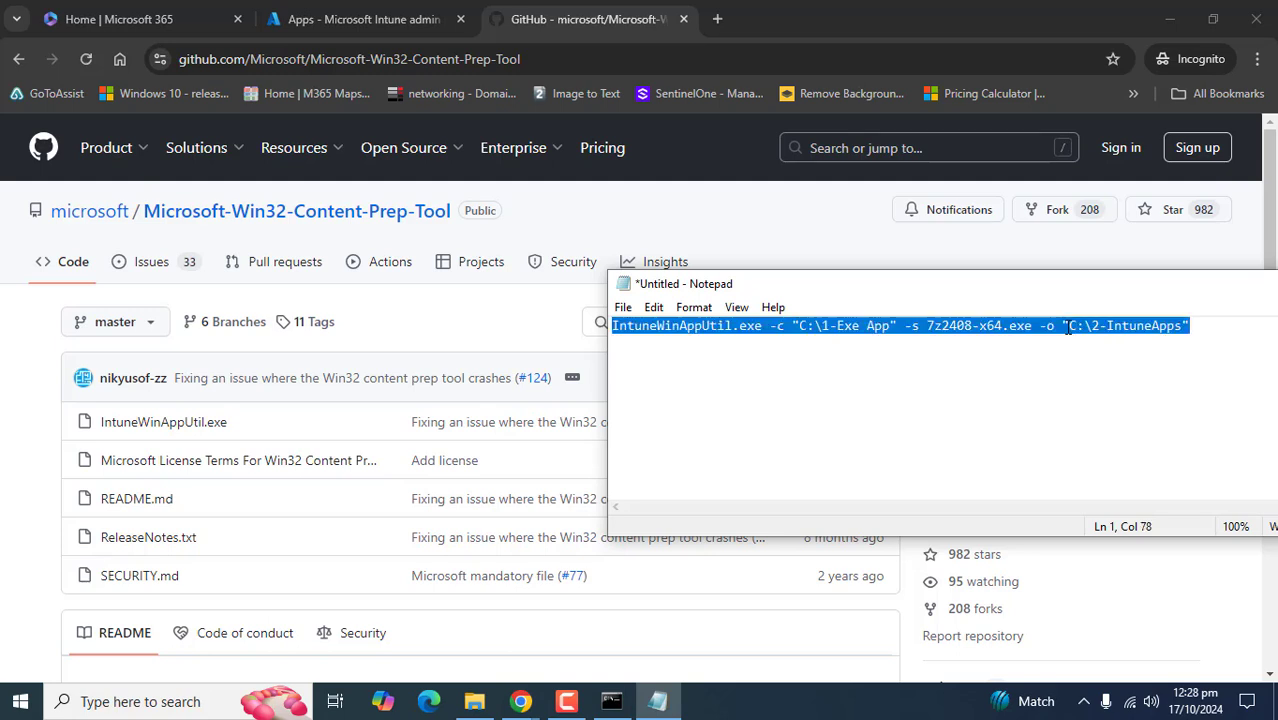
click(1186, 407)
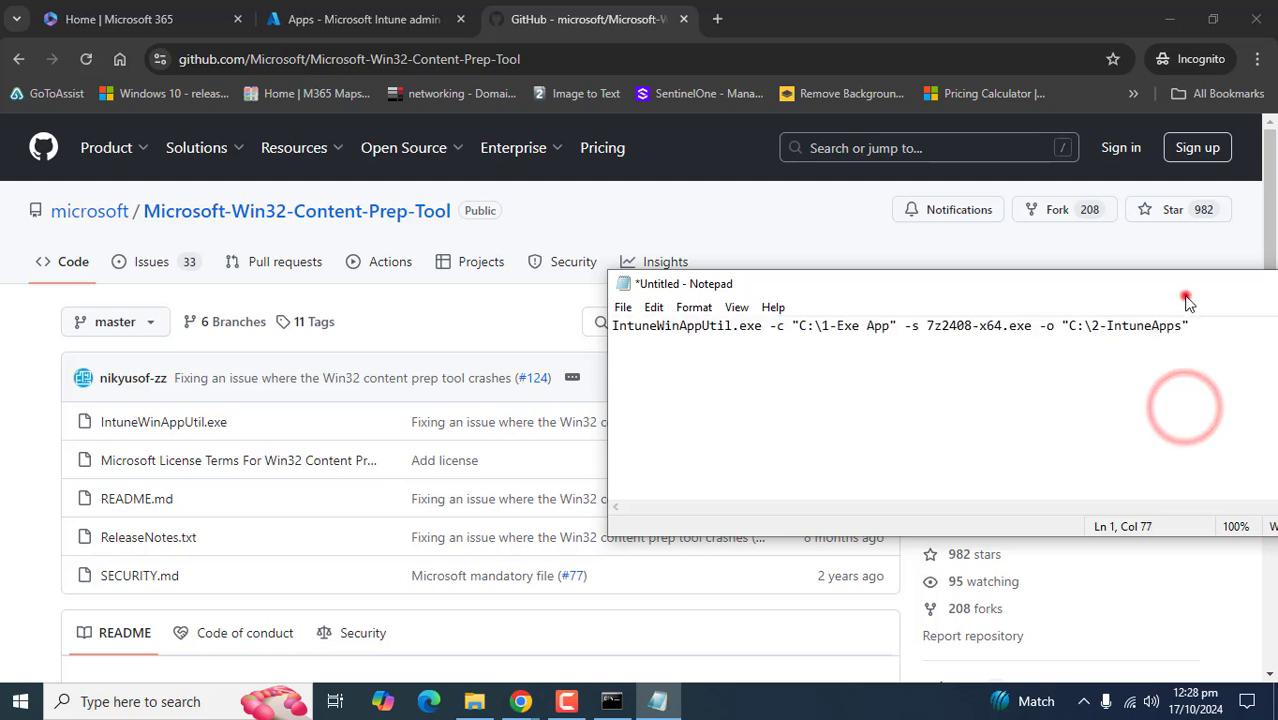
drag(1188, 298, 1146, 311)
click(1271, 289)
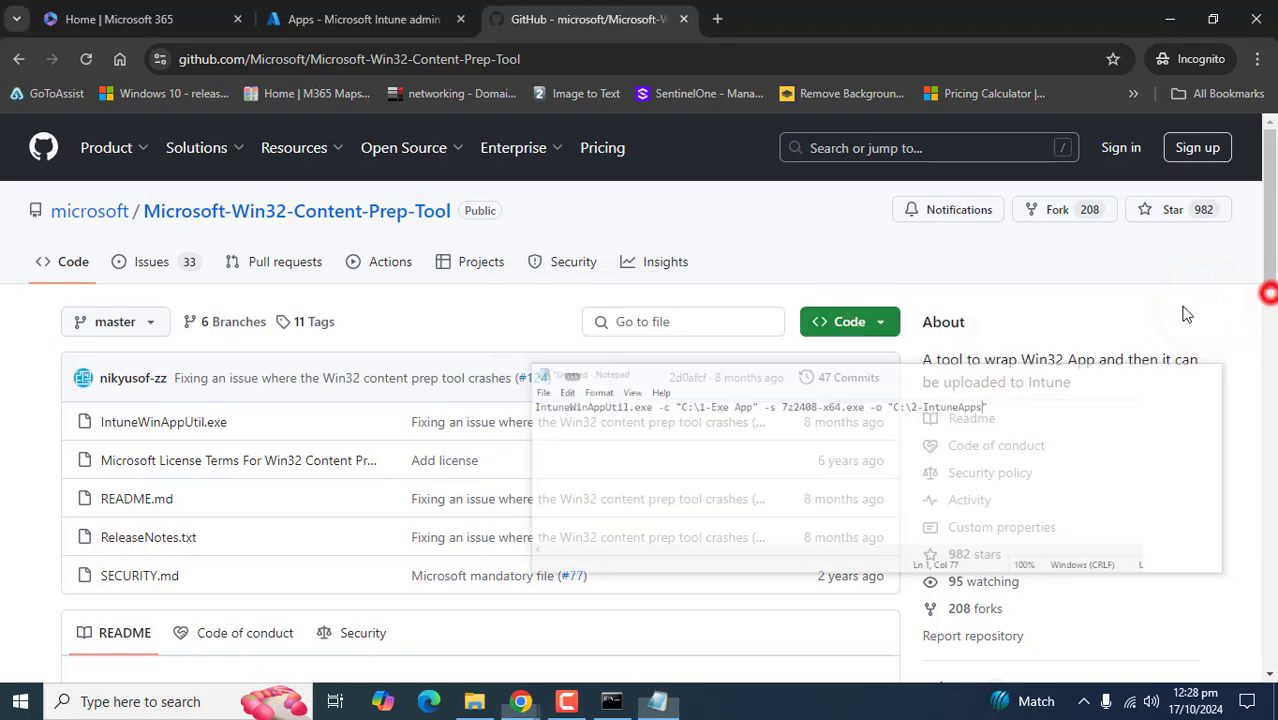
Run IntuneWinAppUtil.exe -c "C:\1-Exe App" -s 7z2408-x64.exe -o "C:\2-IntuneApps" in a maximized Command Prompt
click(611, 701)
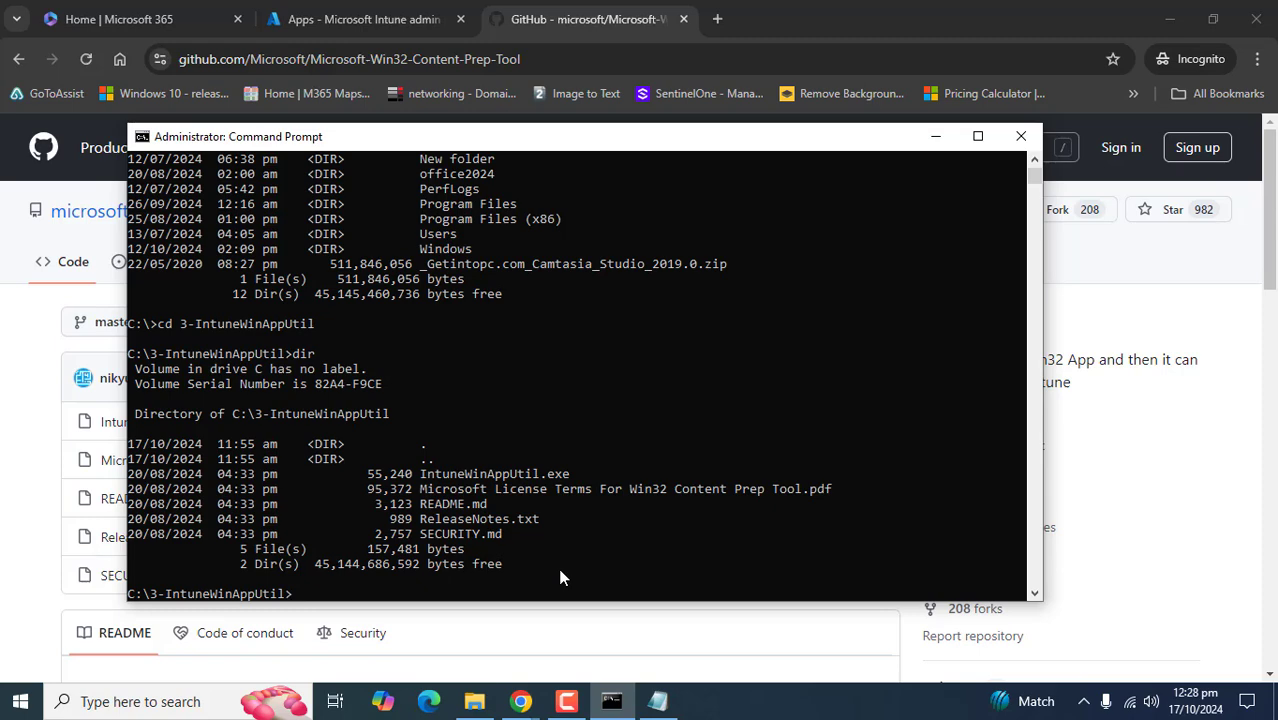
key(ctrl+v)
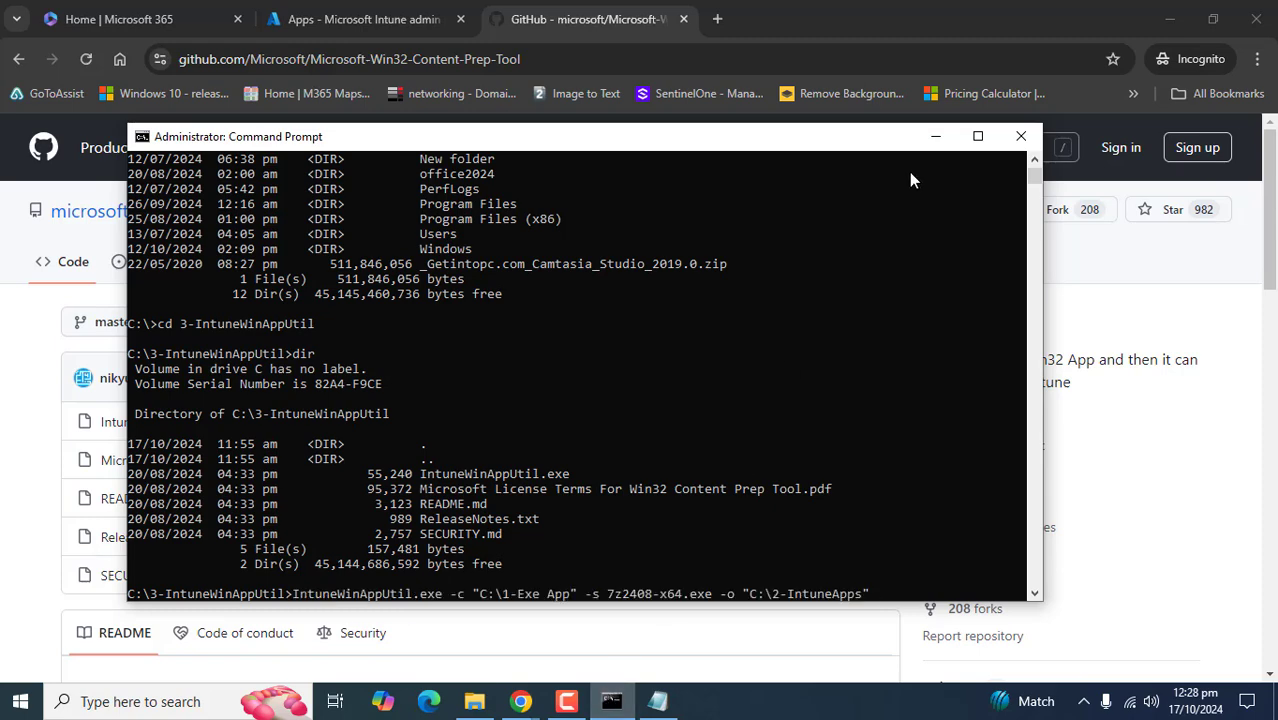
click(977, 136)
key(Return)
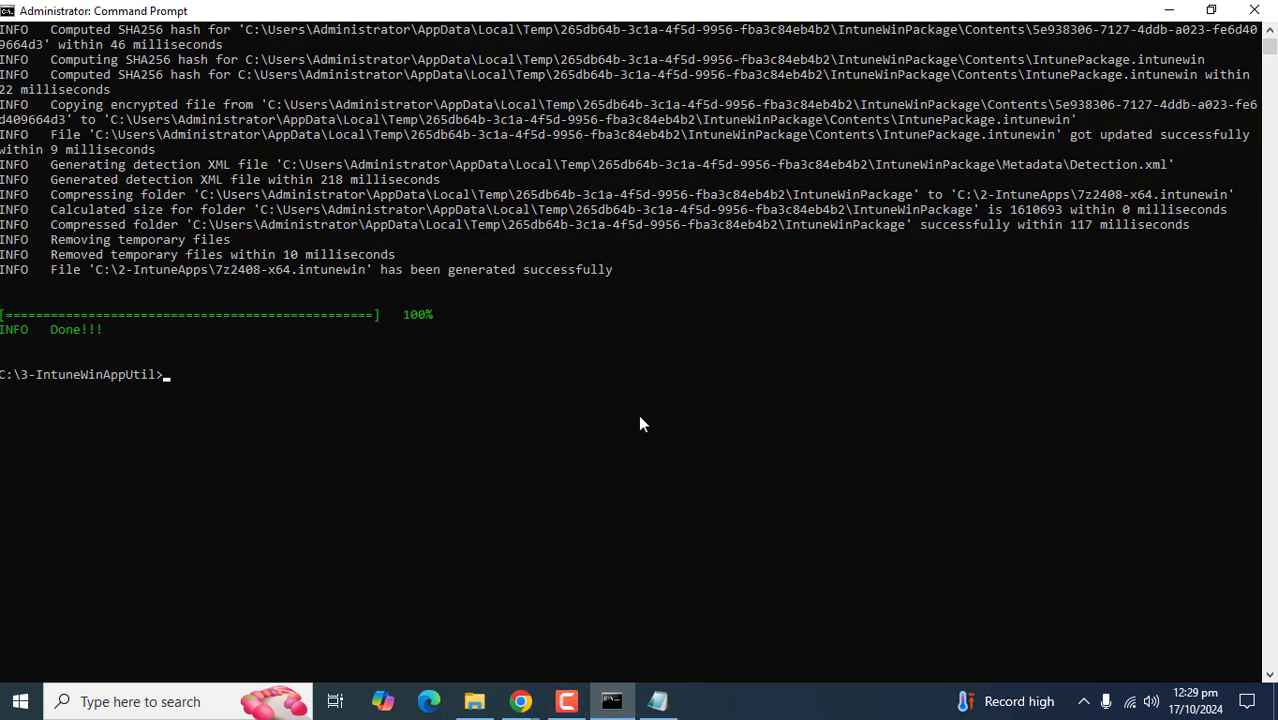
Check the packaging progress in the command output and look for the generated package in the C:\2-IntuneApps folder
click(447, 316)
click(346, 316)
drag(243, 316, 226, 316)
drag(136, 317, 3, 317)
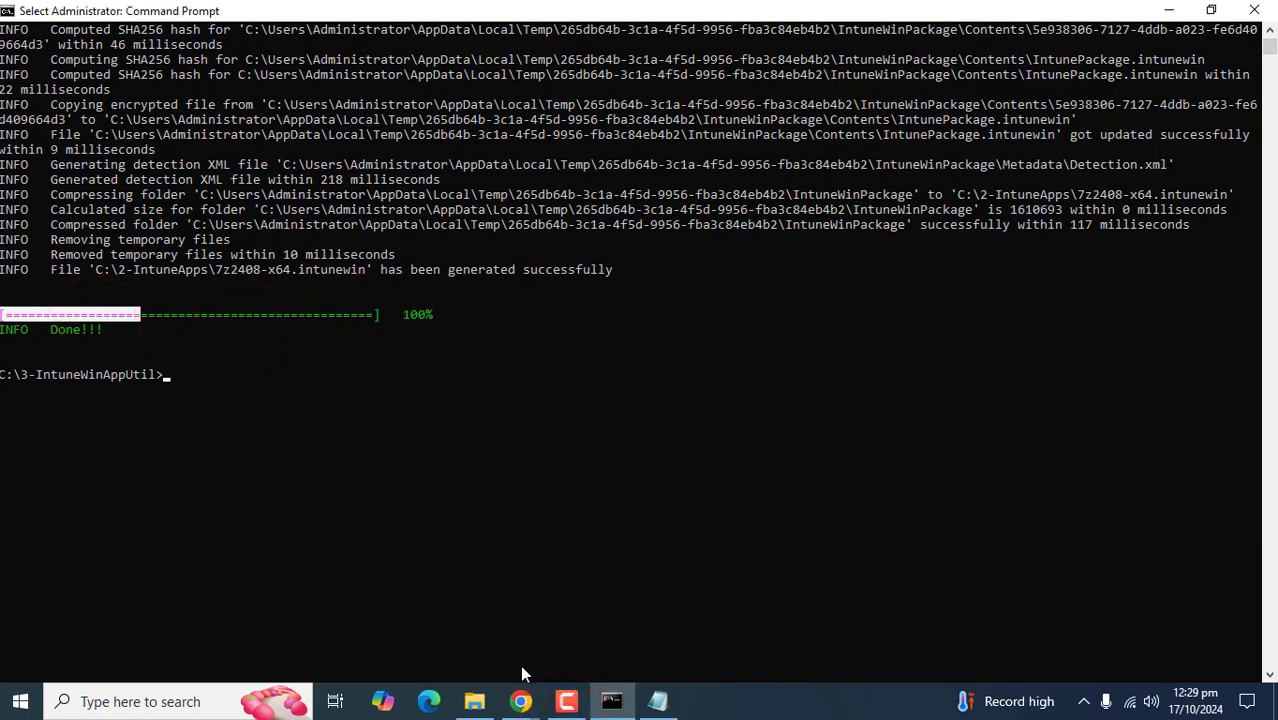
click(474, 701)
click(330, 463)
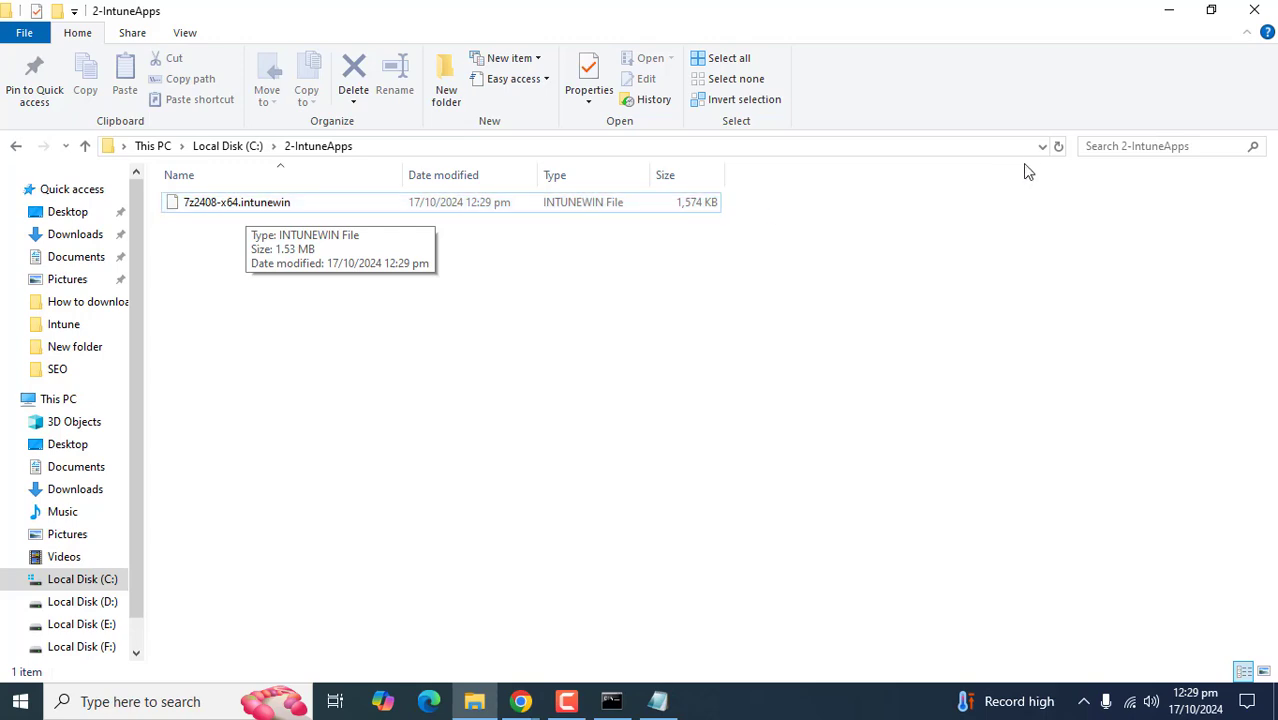
click(1058, 146)
click(716, 367)
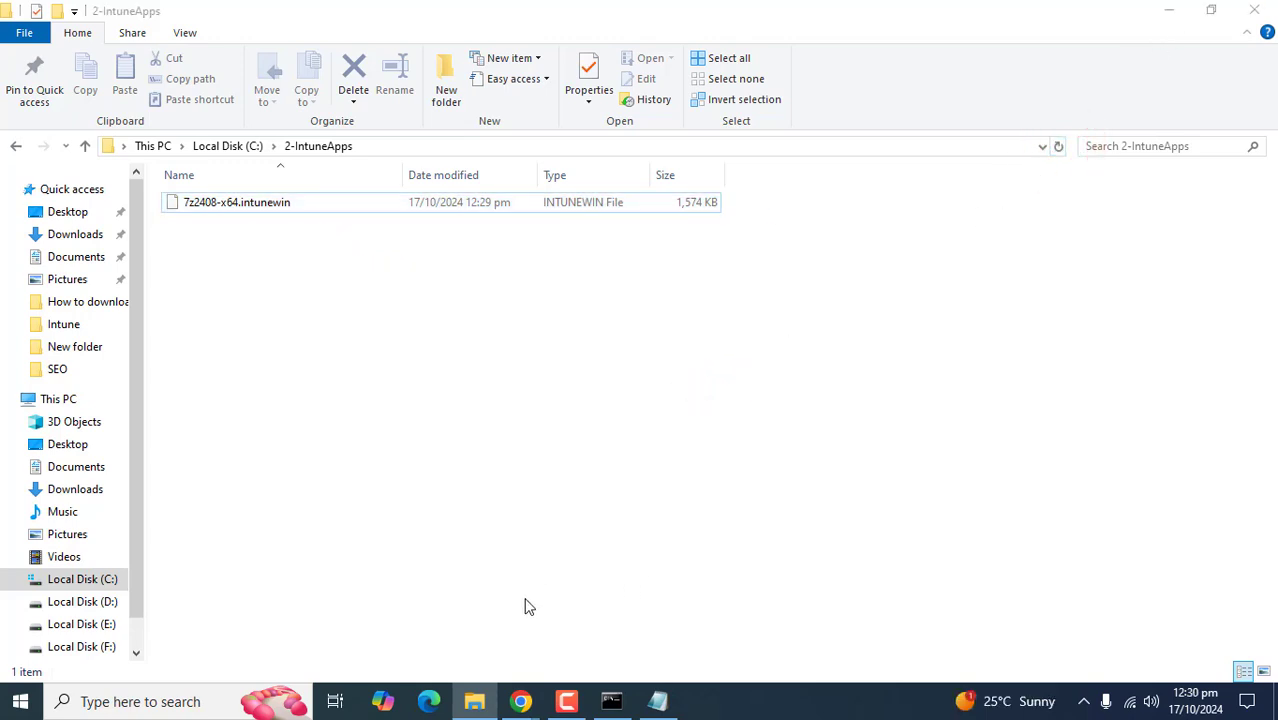
Switch to the Microsoft Intune admin center in Chrome, open its home page and highlight its web address
click(520, 701)
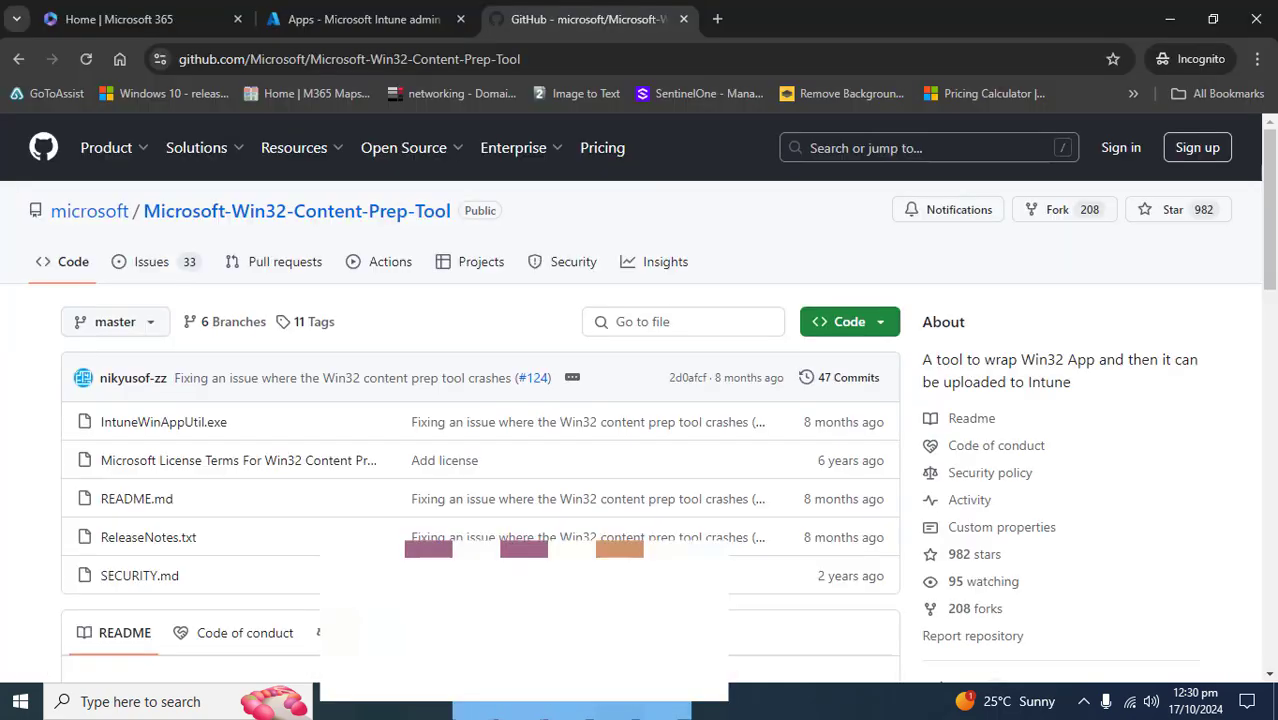
click(366, 22)
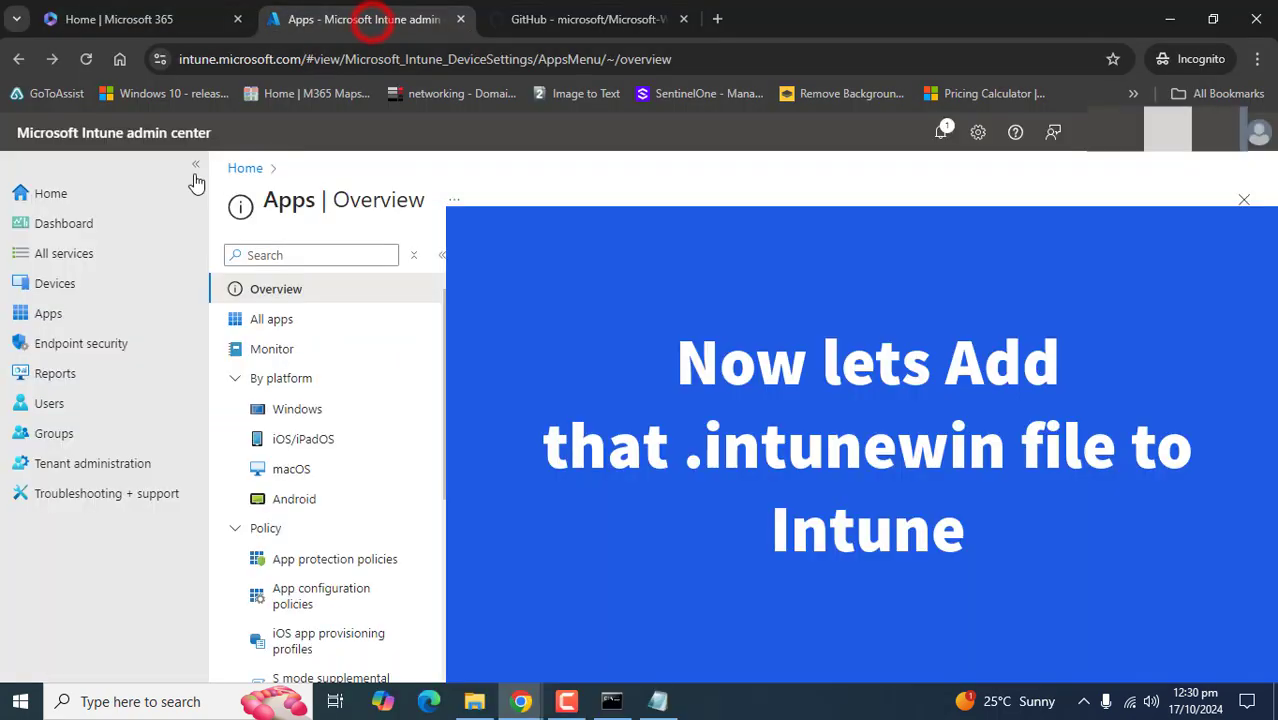
click(45, 198)
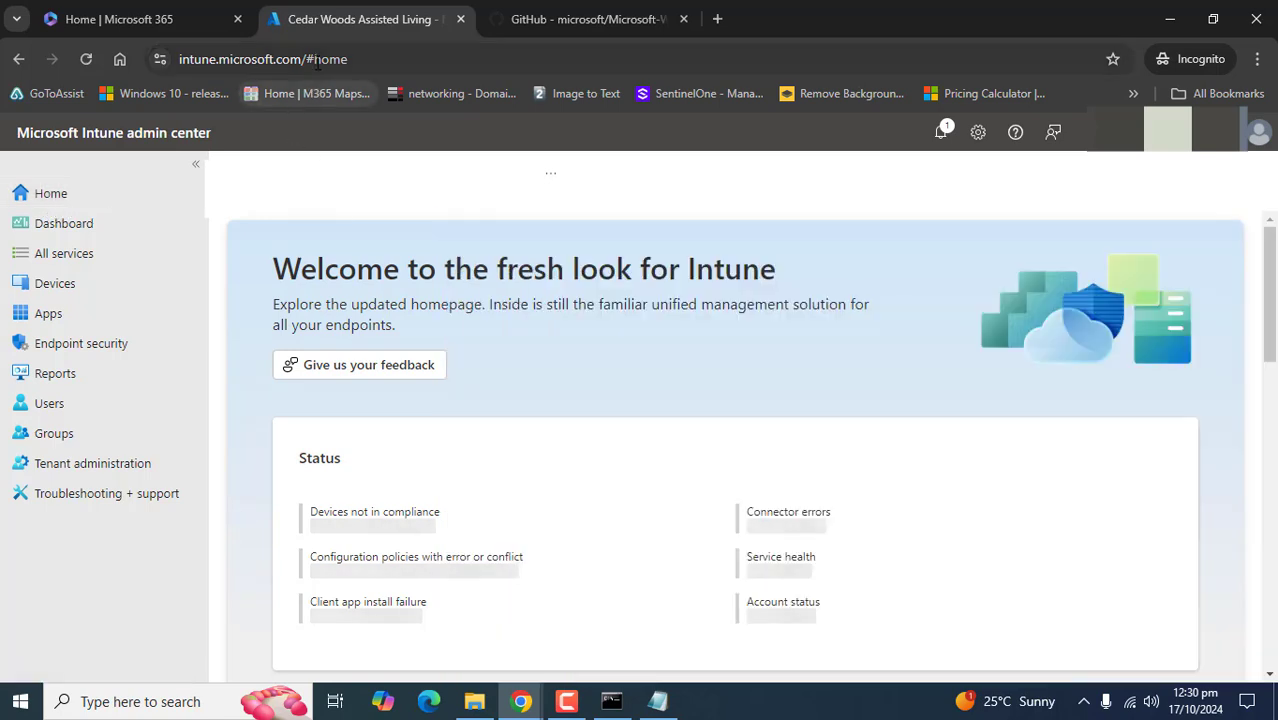
click(314, 58)
click(316, 57)
click(335, 58)
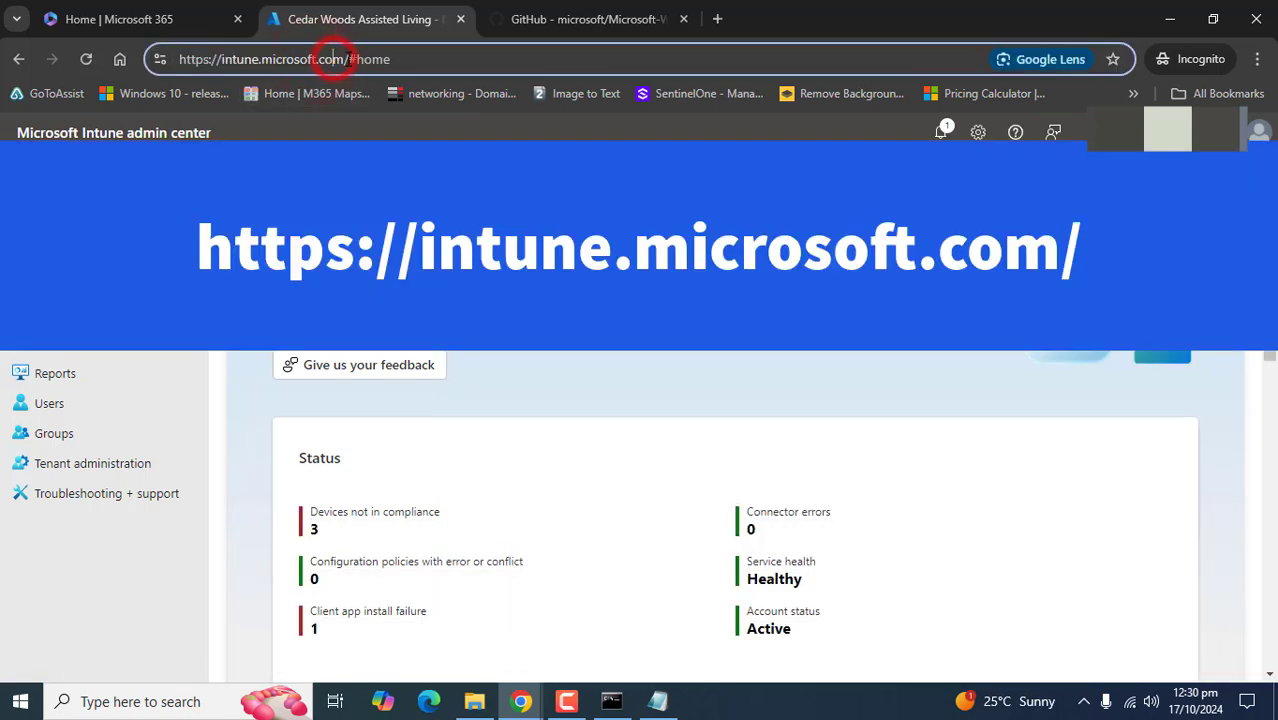
drag(345, 58, 186, 56)
Start adding a new app of type Windows app (Win32) from the list of all apps
click(46, 314)
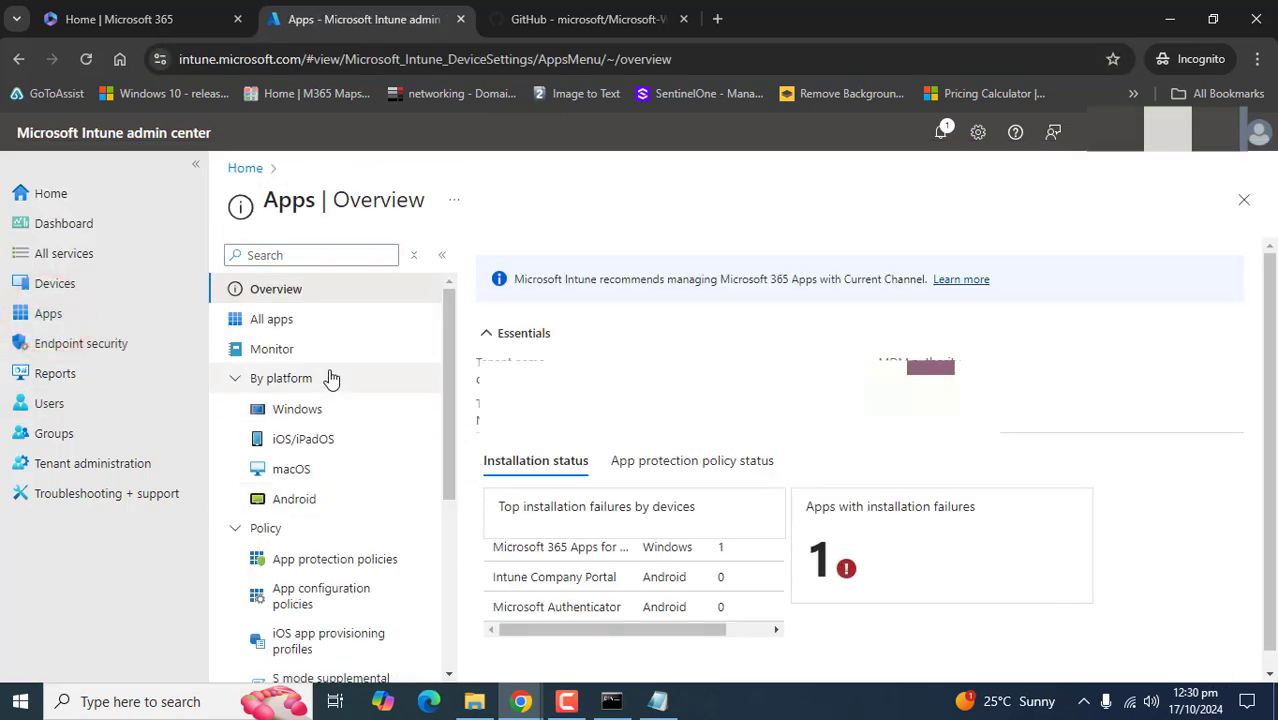
click(280, 322)
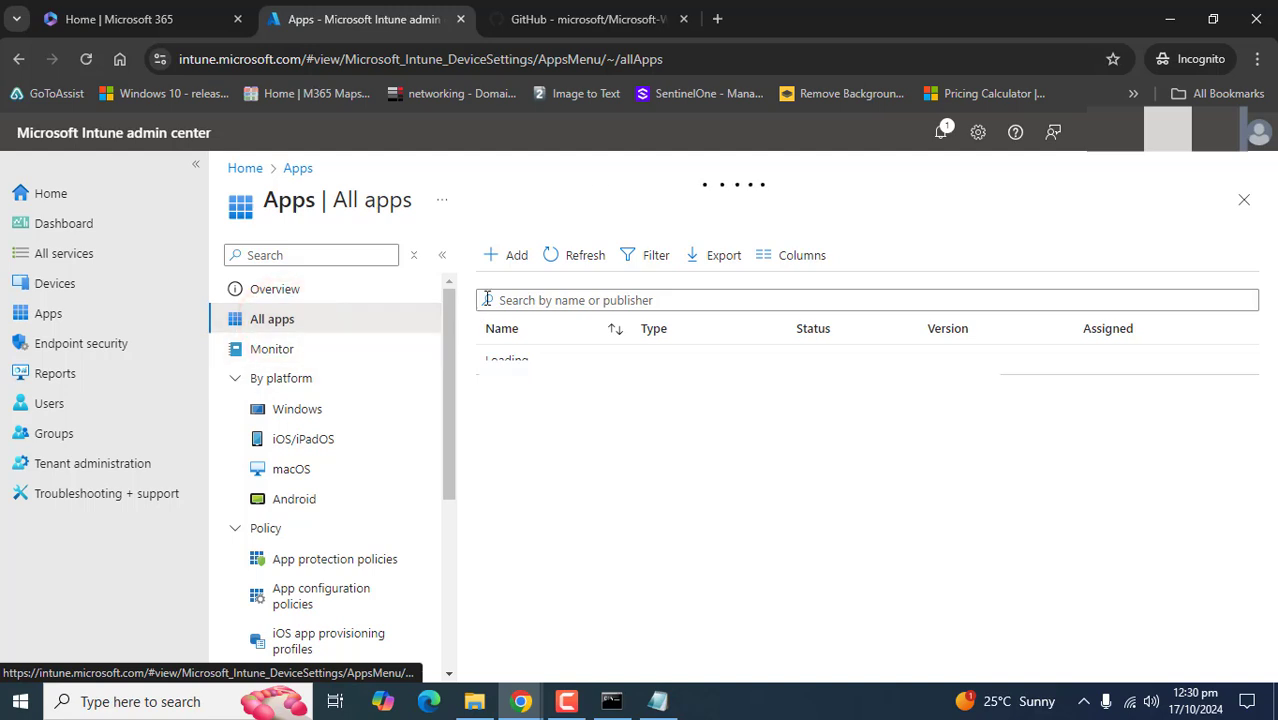
click(516, 258)
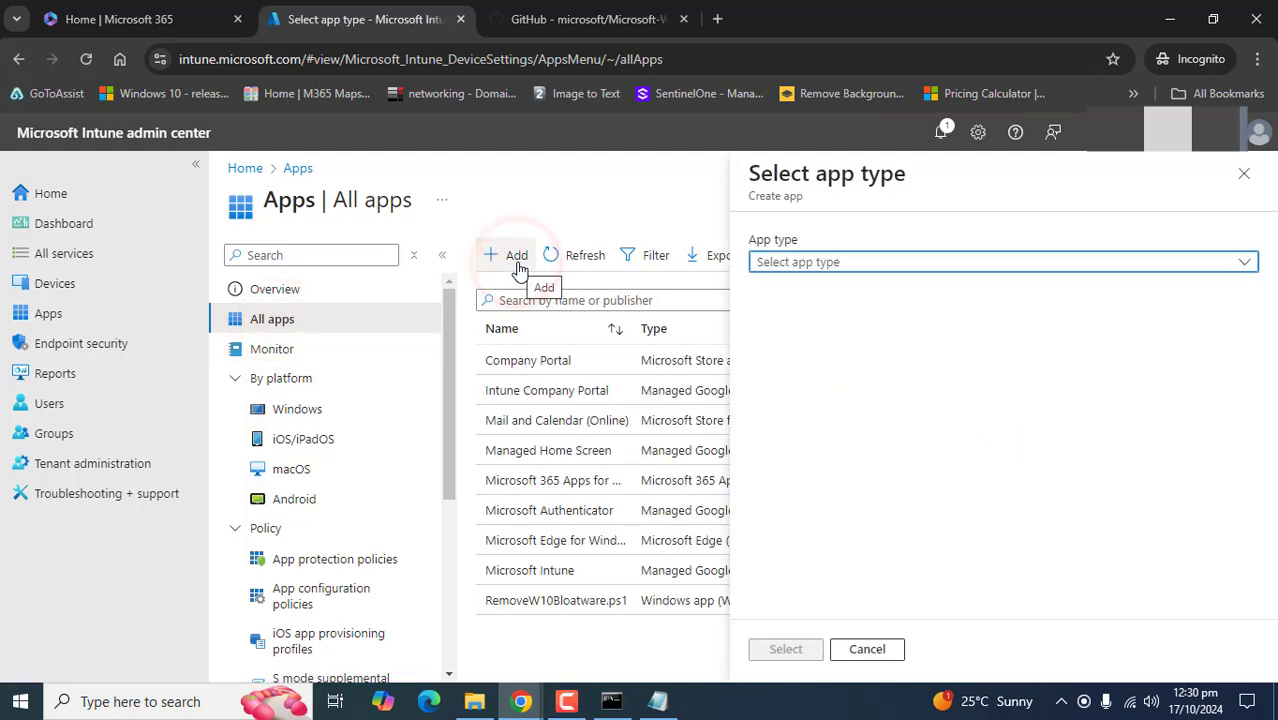
click(818, 262)
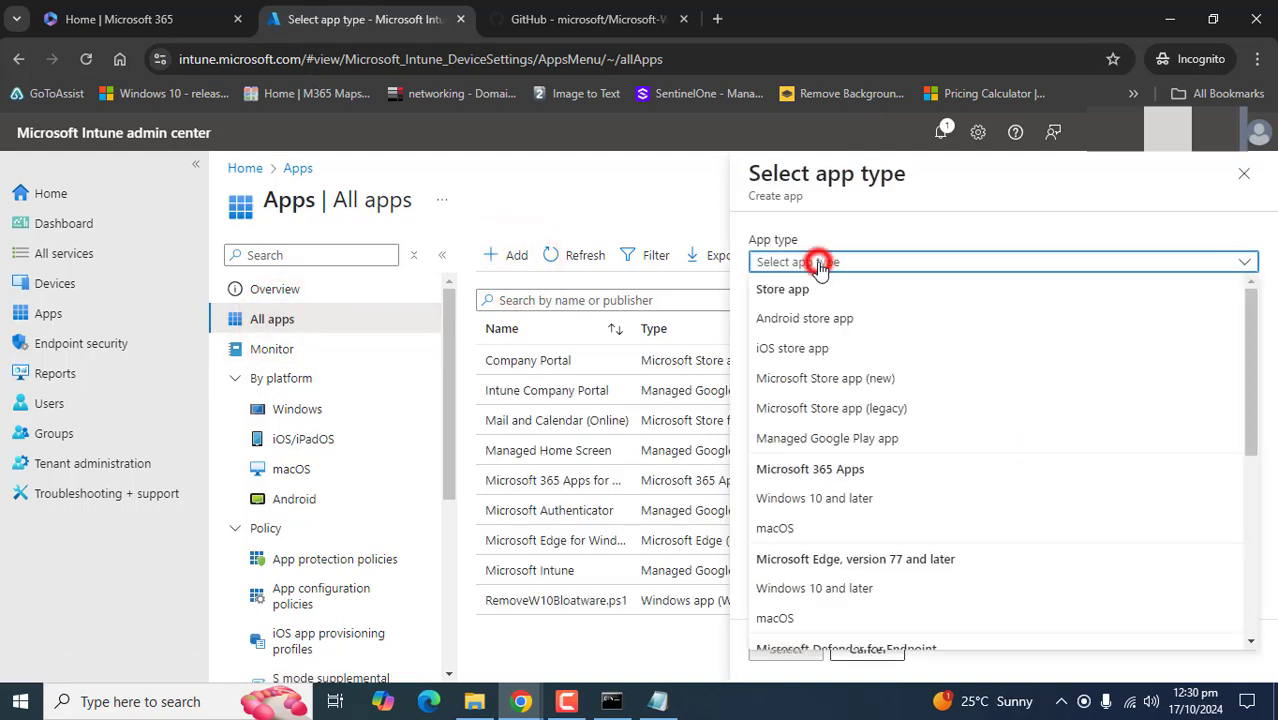
drag(1251, 415, 1250, 560)
click(797, 540)
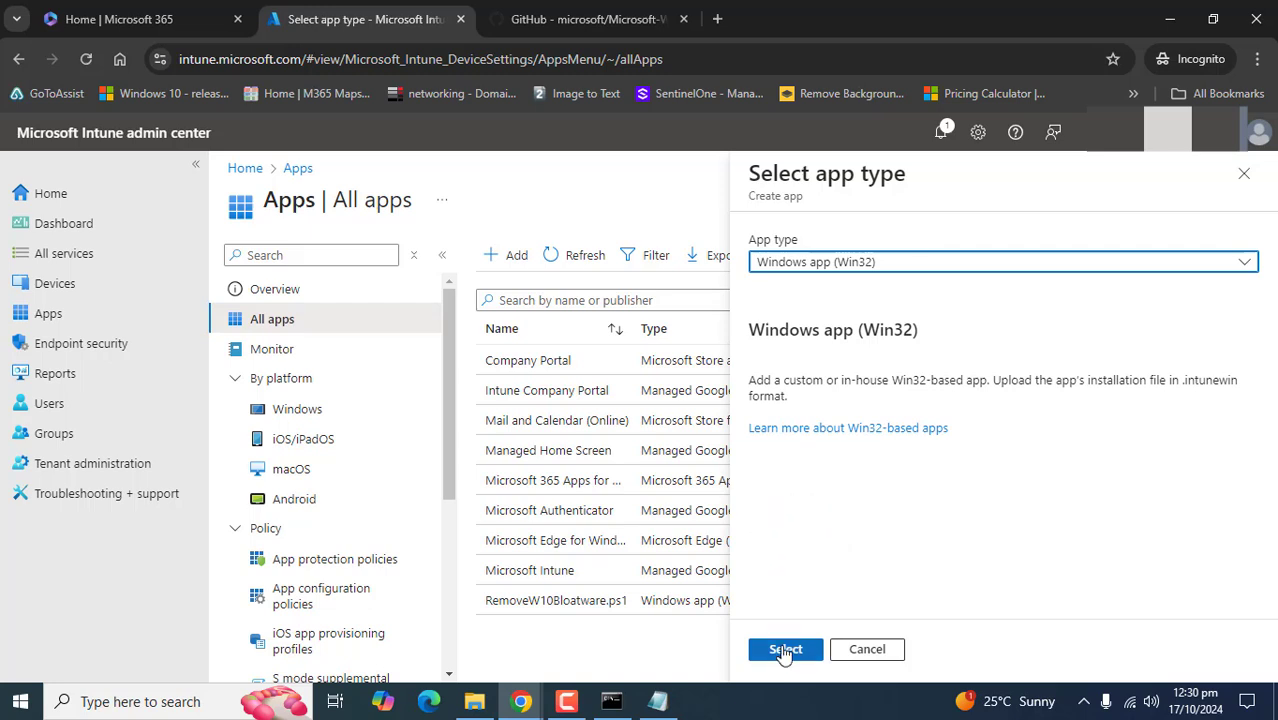
click(785, 650)
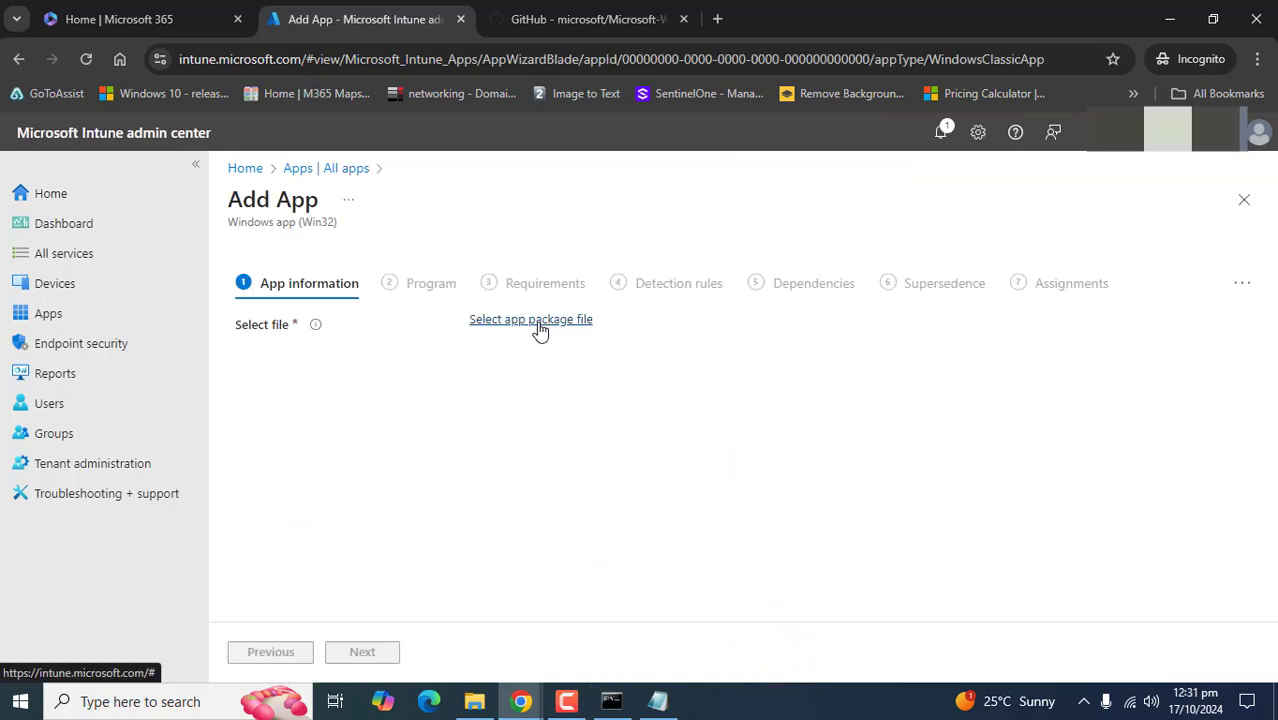
Choose 7z2408-x64.intunewin from C:\2-IntuneApps as the app package file and accept it
click(538, 325)
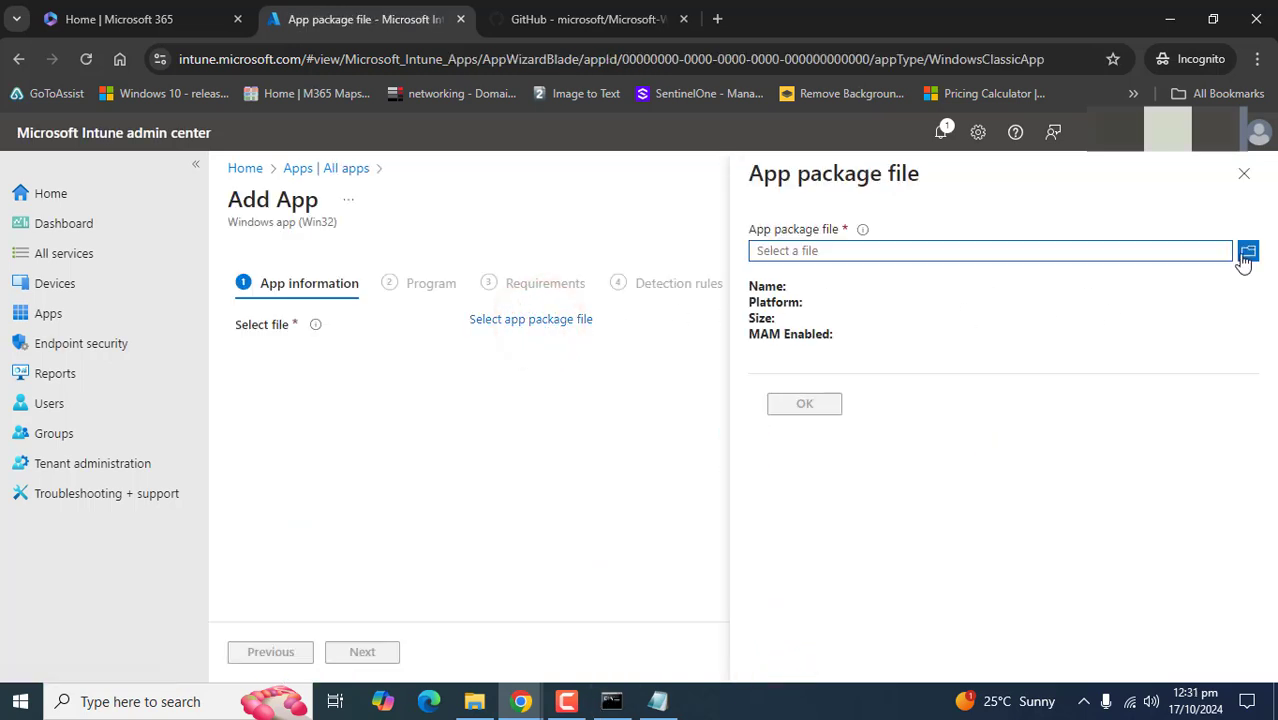
click(1245, 256)
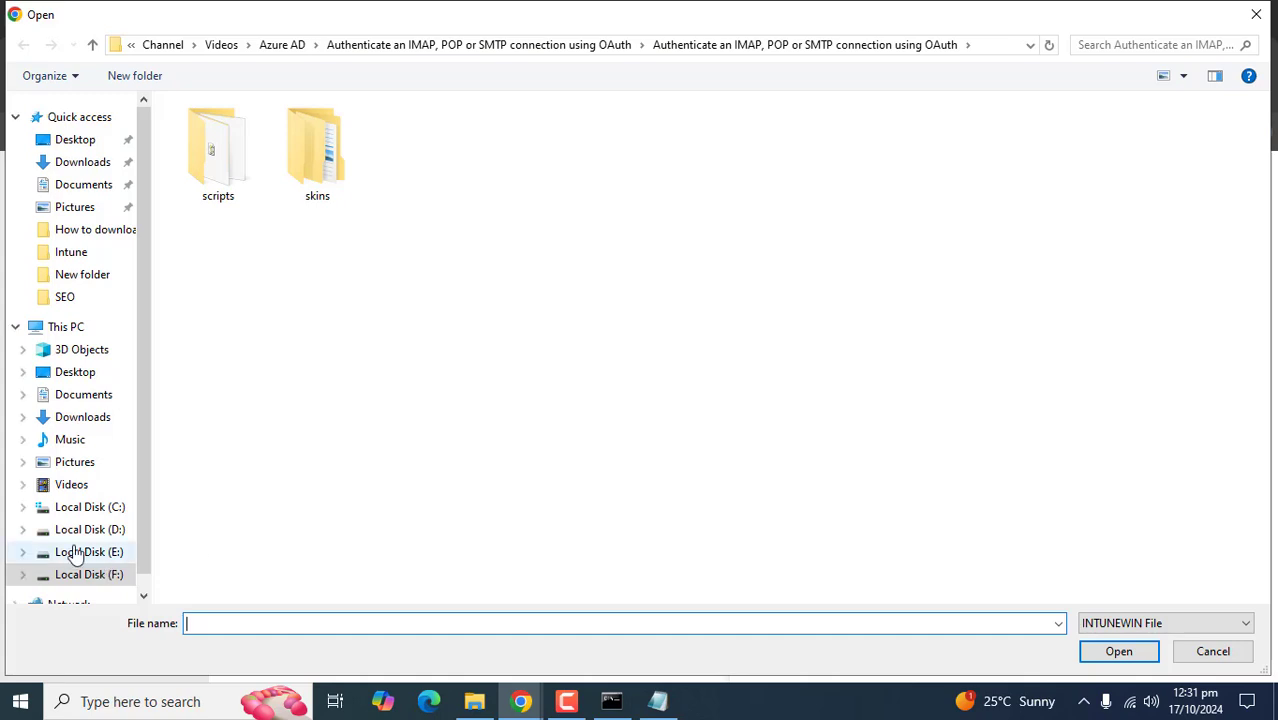
click(100, 509)
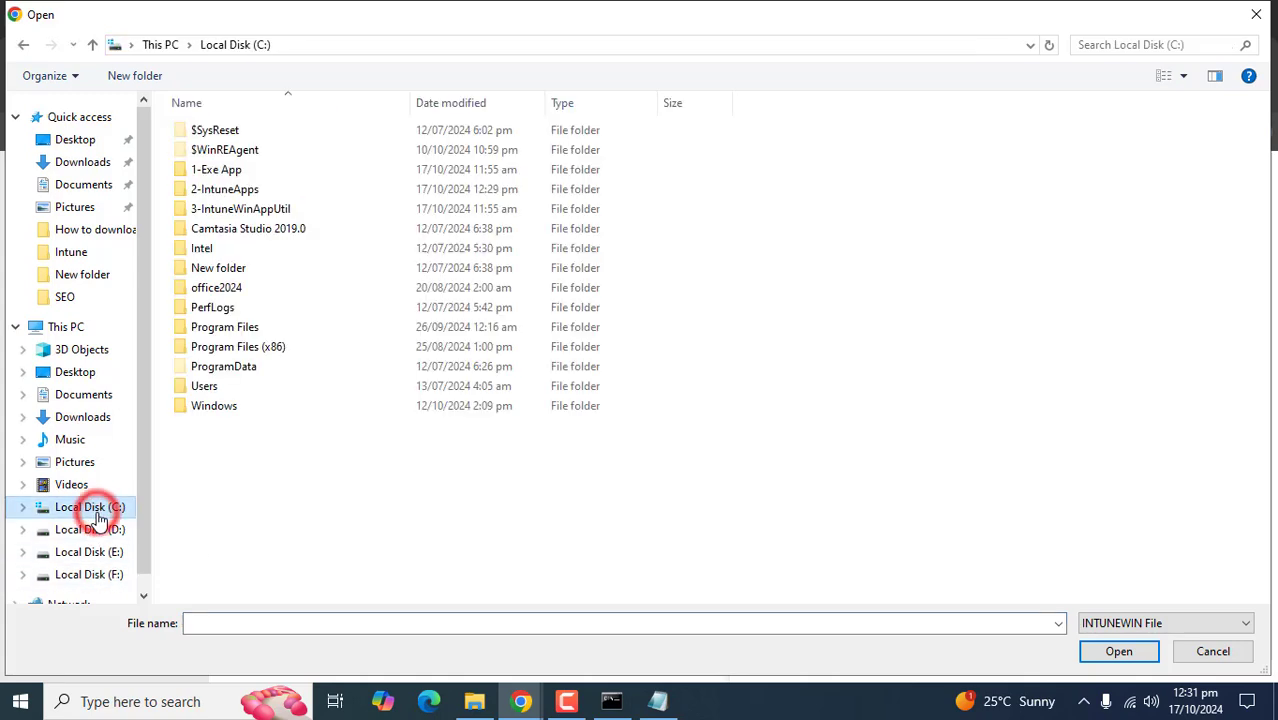
double_click(225, 190)
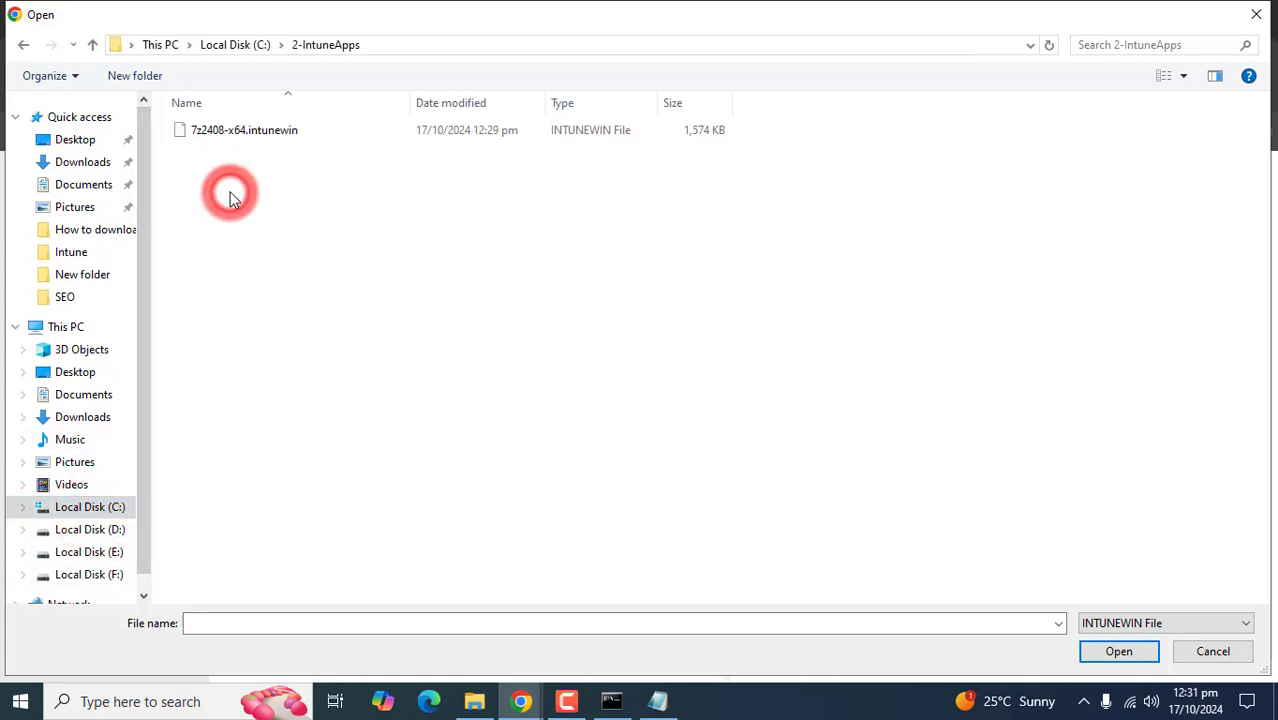
click(238, 132)
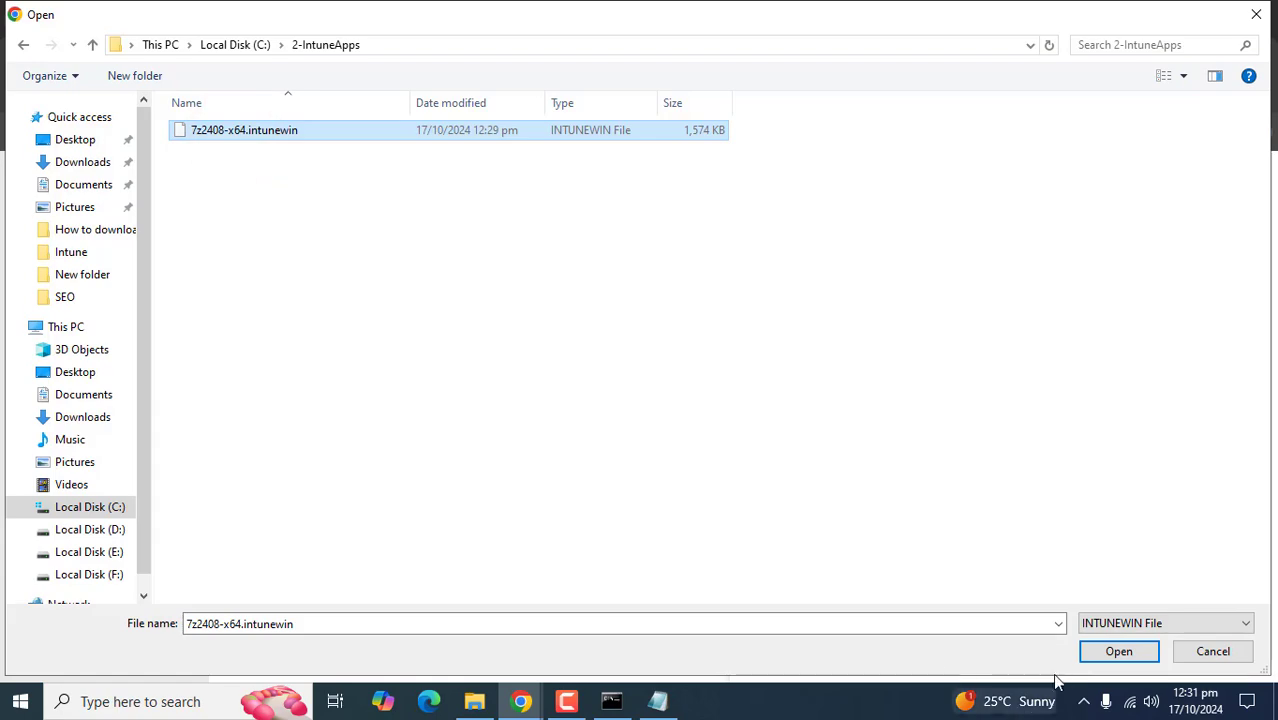
click(1106, 651)
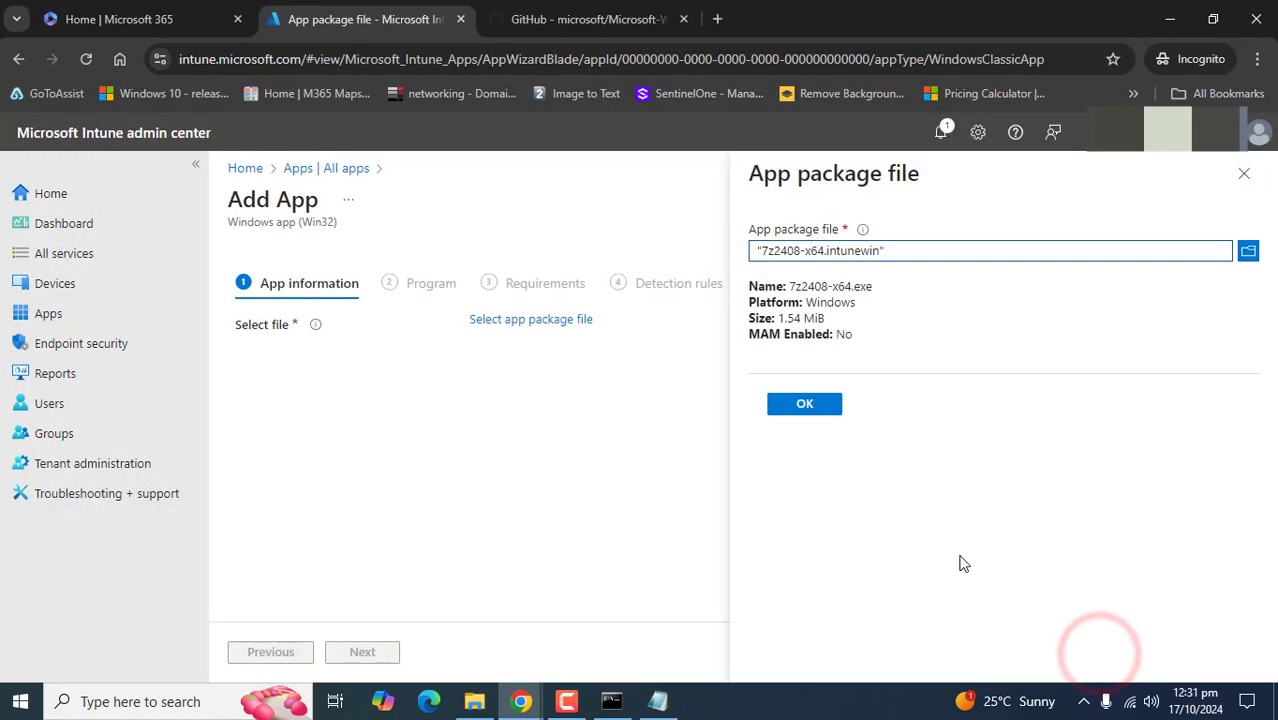
click(805, 405)
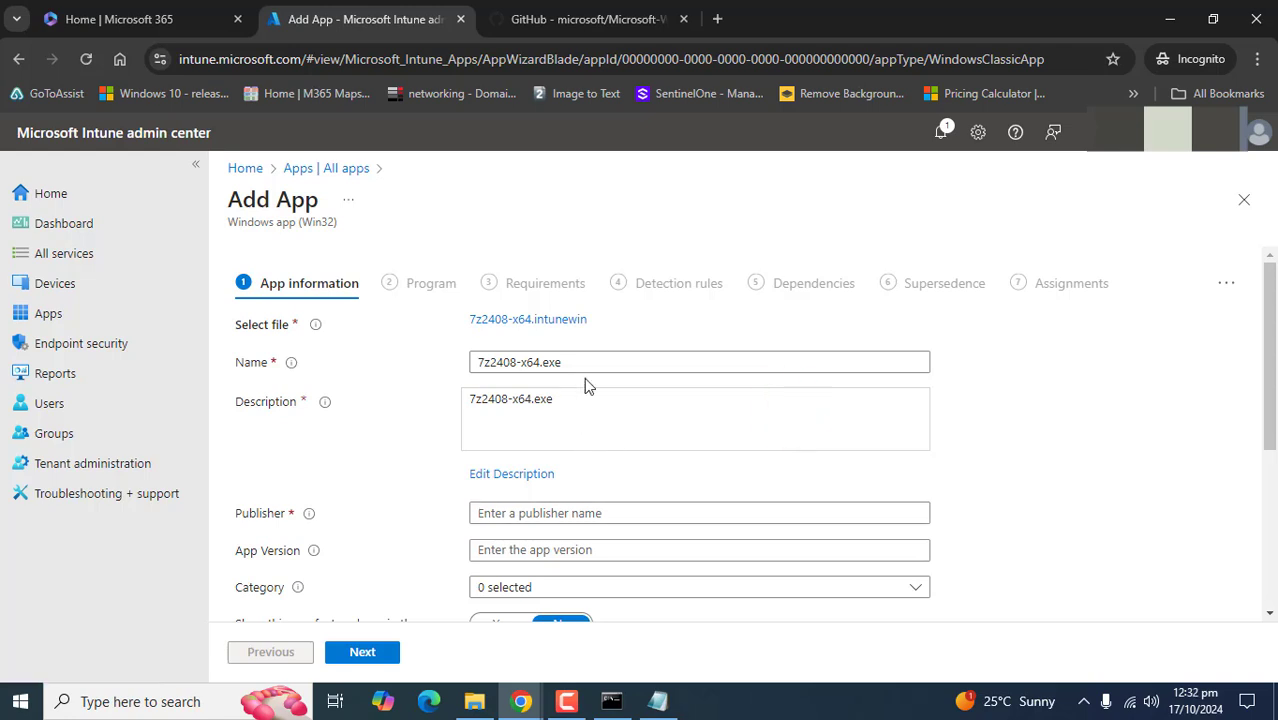
Change the app's name to "7Zip Installer deployment"
click(591, 360)
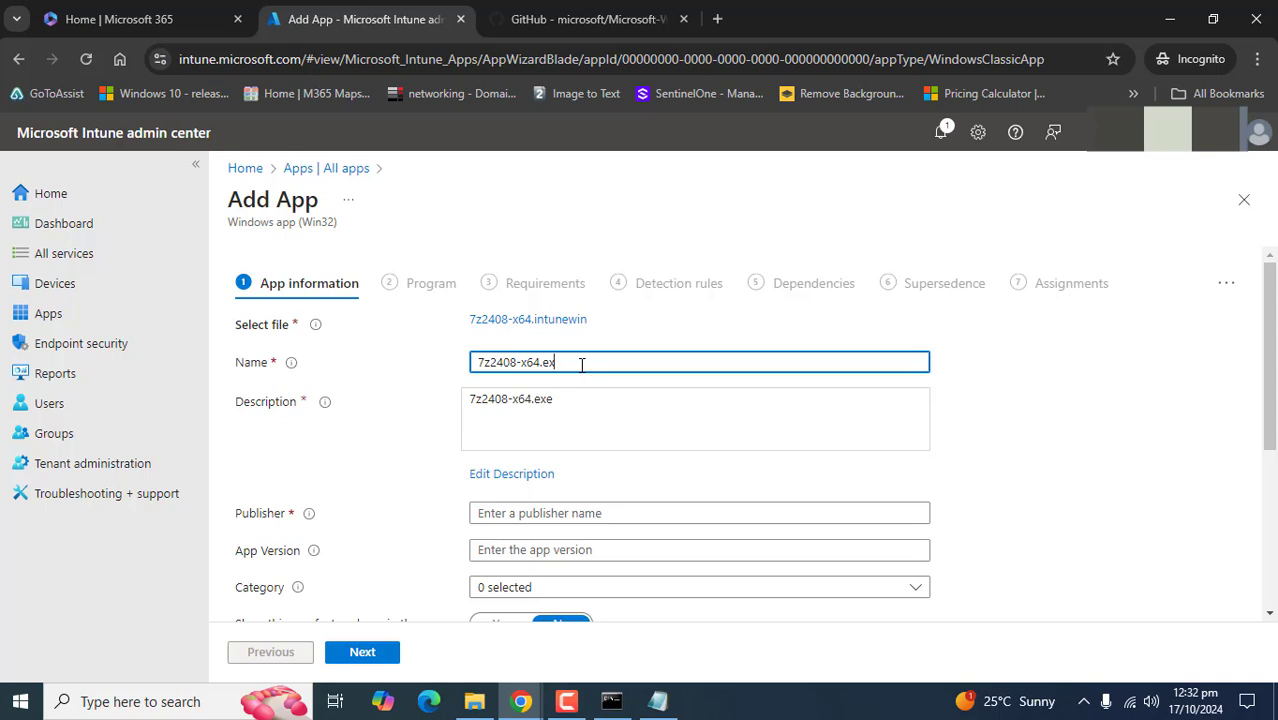
key(BackSpace)
key(BackSpace)
key(BackSpace)
key(BackSpace)
key(BackSpace)
key(BackSpace)
key(BackSpace)
key(BackSpace)
key(BackSpace)
key(BackSpace)
key(BackSpace)
key(BackSpace)
text(Zip Installer deployment)
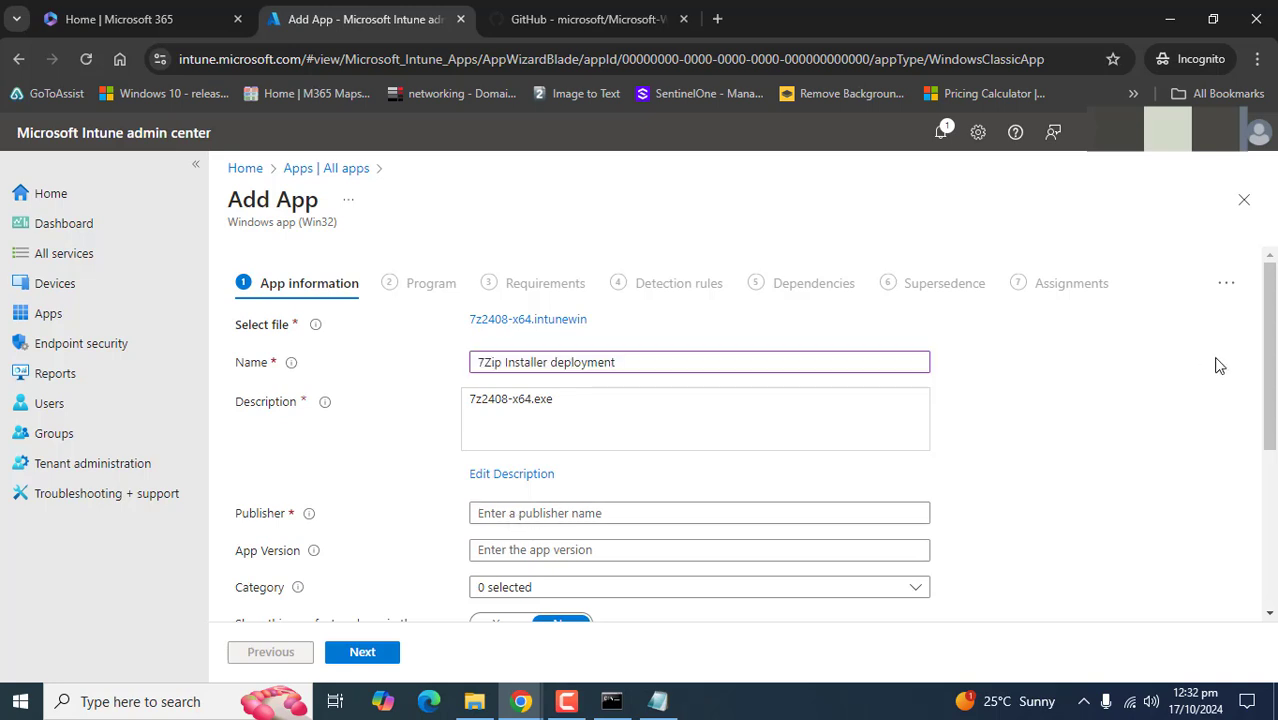
Enter 7Zip as the app's publisher
drag(1271, 356, 1271, 395)
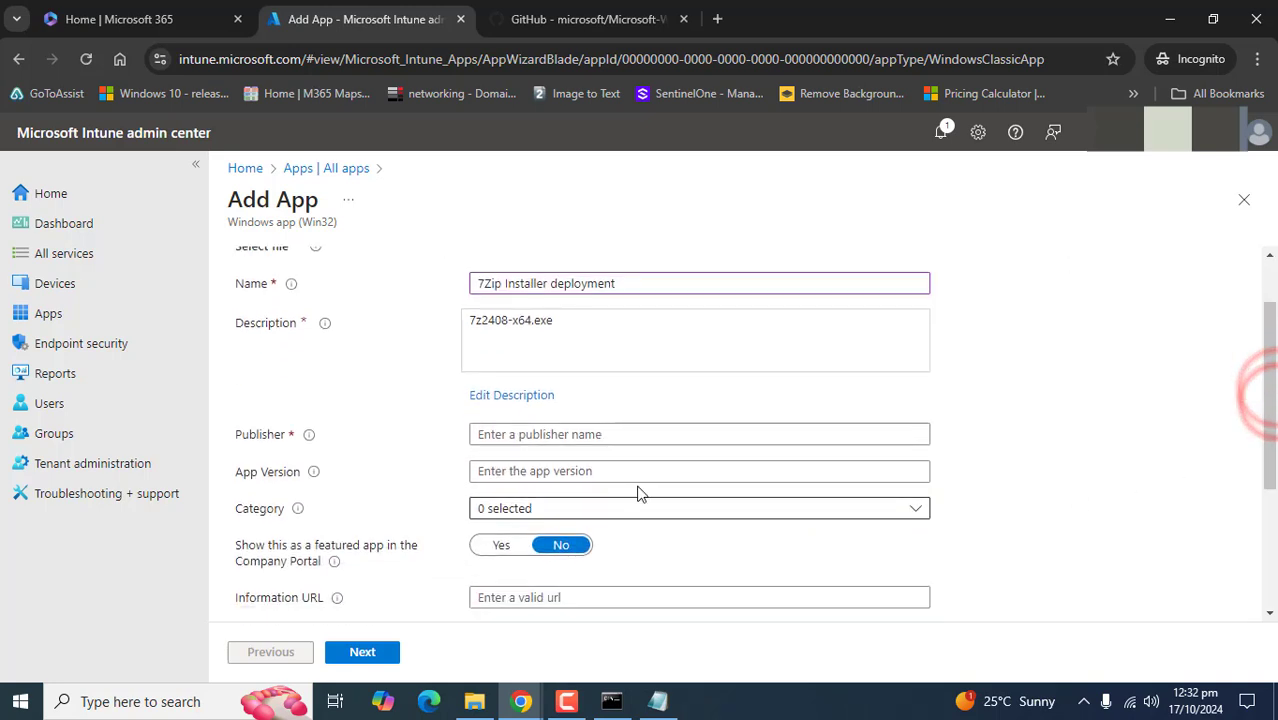
click(565, 434)
text(7)
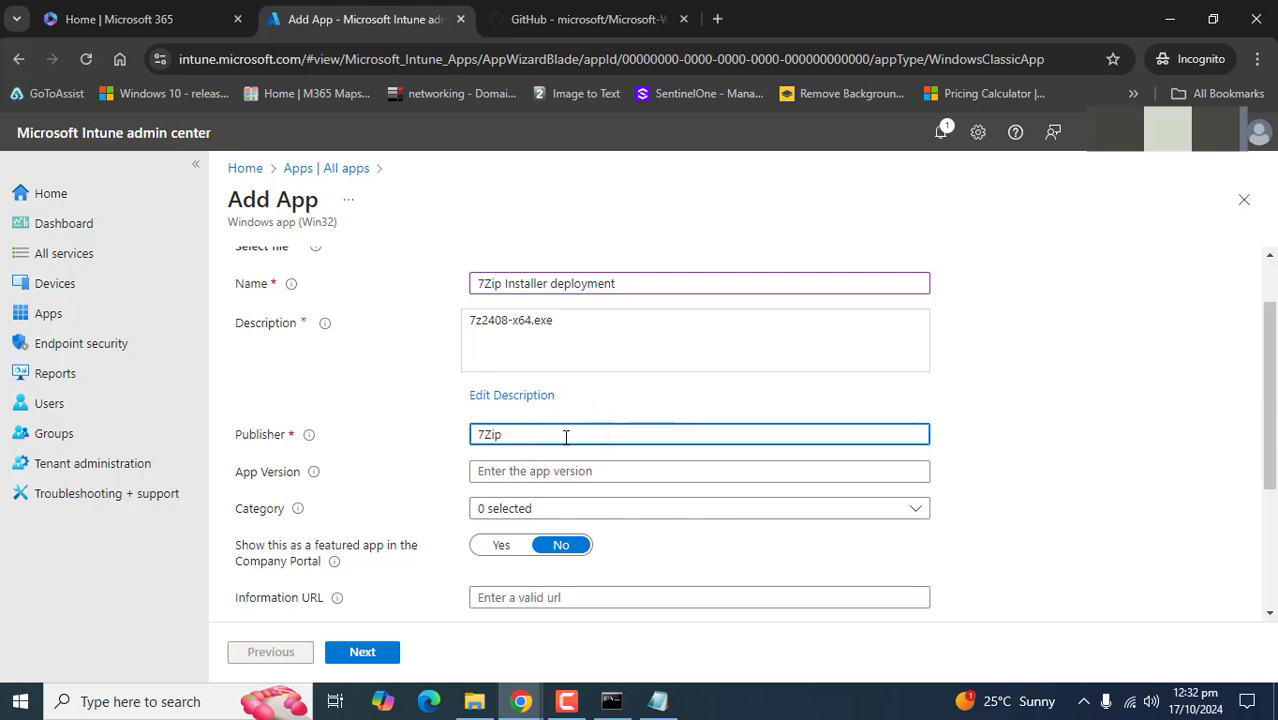
Complete the publisher entry as 7Zip and assign the app to the Other apps category
text(Zip)
drag(1270, 360, 1270, 405)
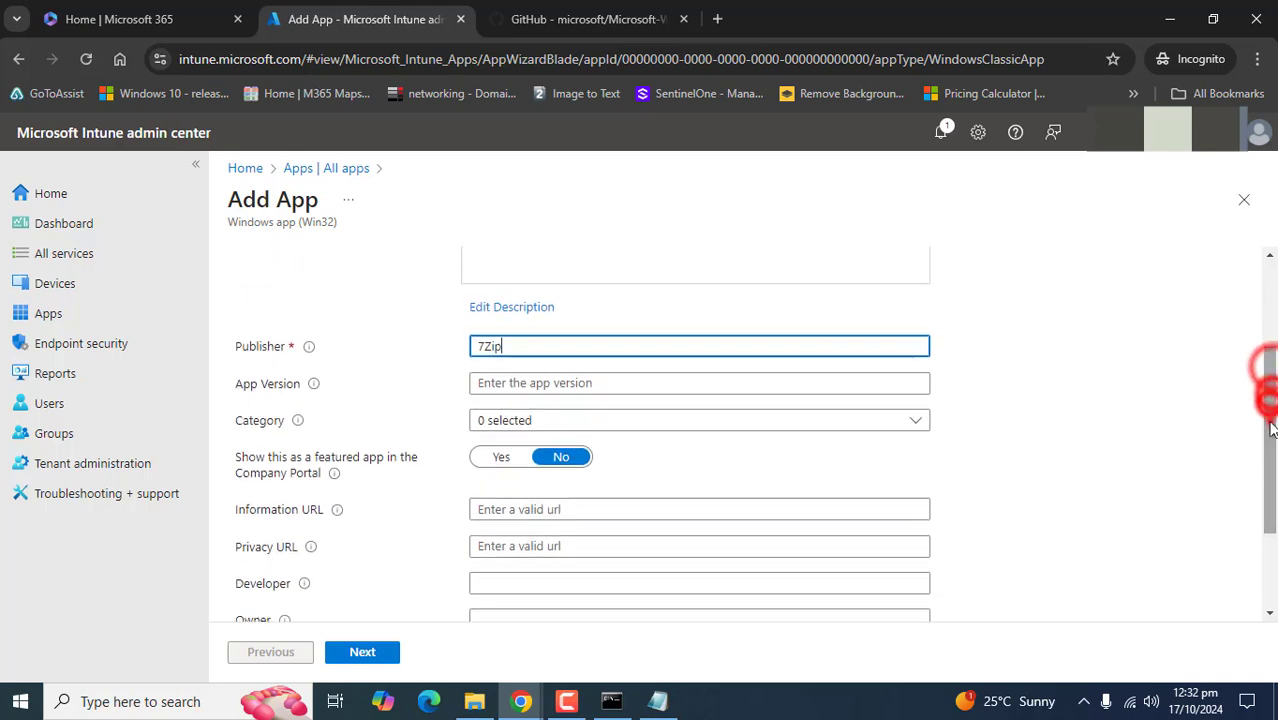
click(900, 428)
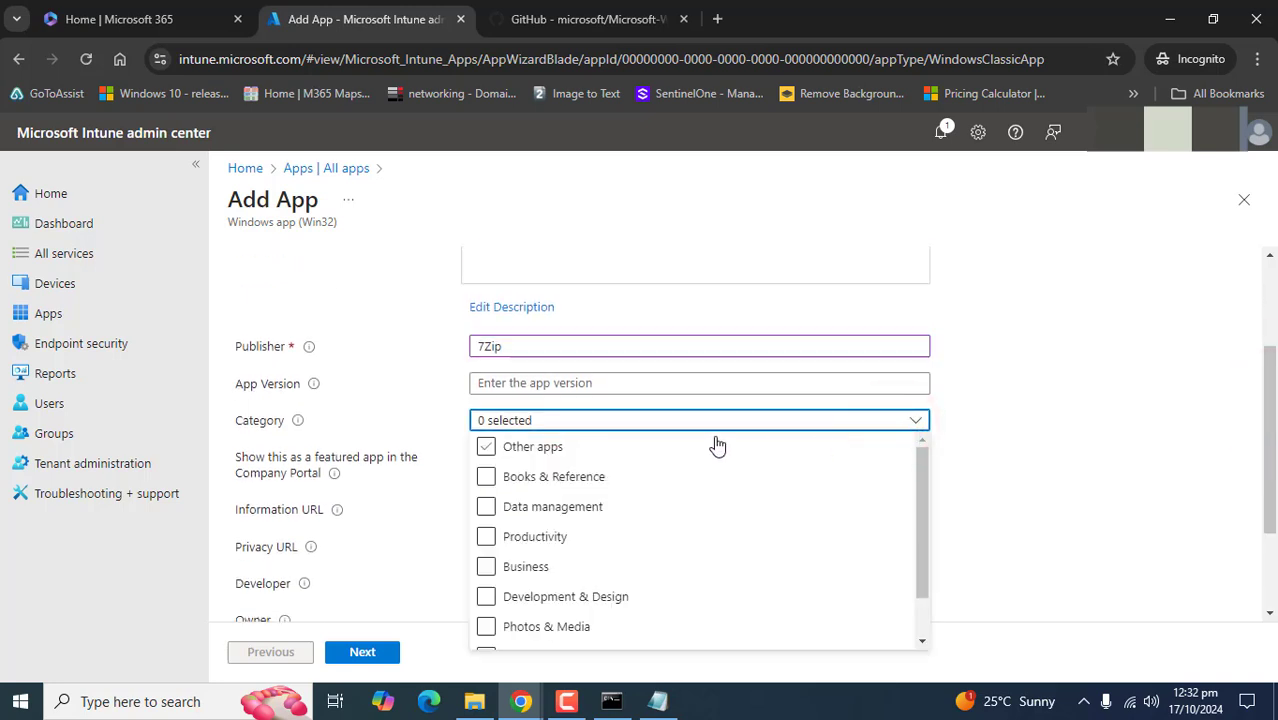
click(546, 450)
click(1027, 434)
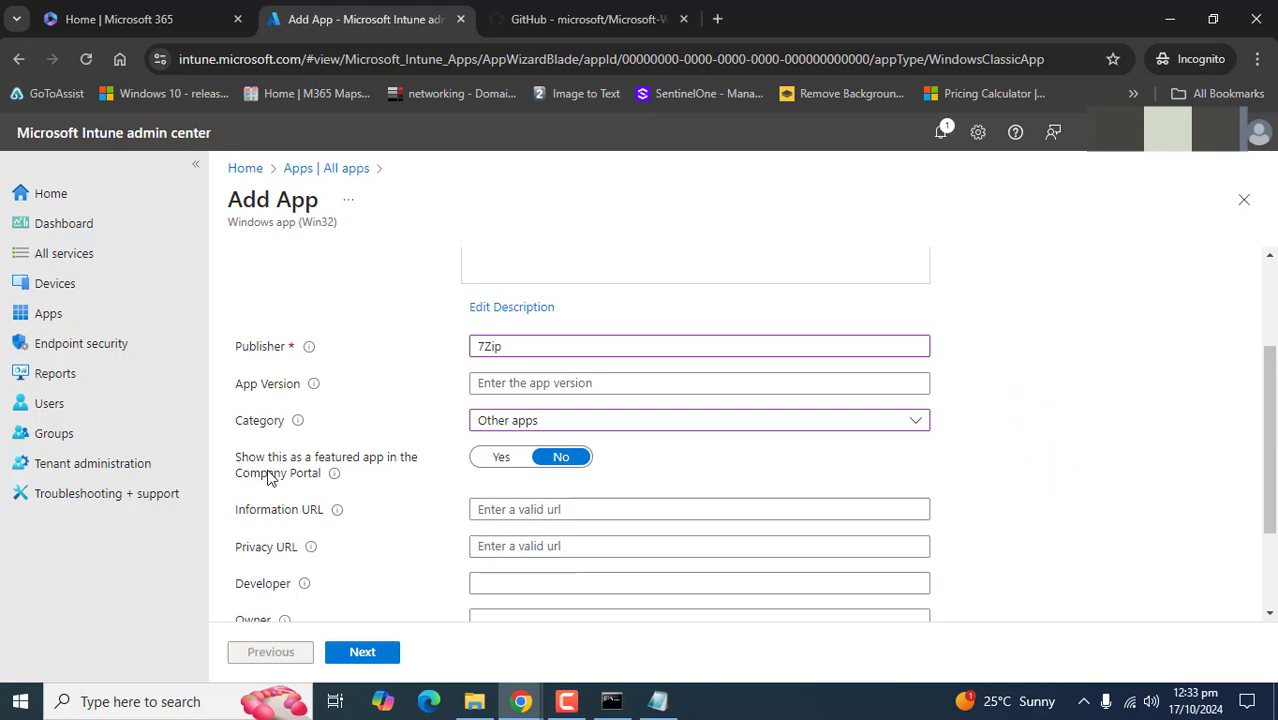
Show the app as a featured app in the Company Portal and continue to the program settings
click(500, 462)
drag(1268, 470, 1275, 556)
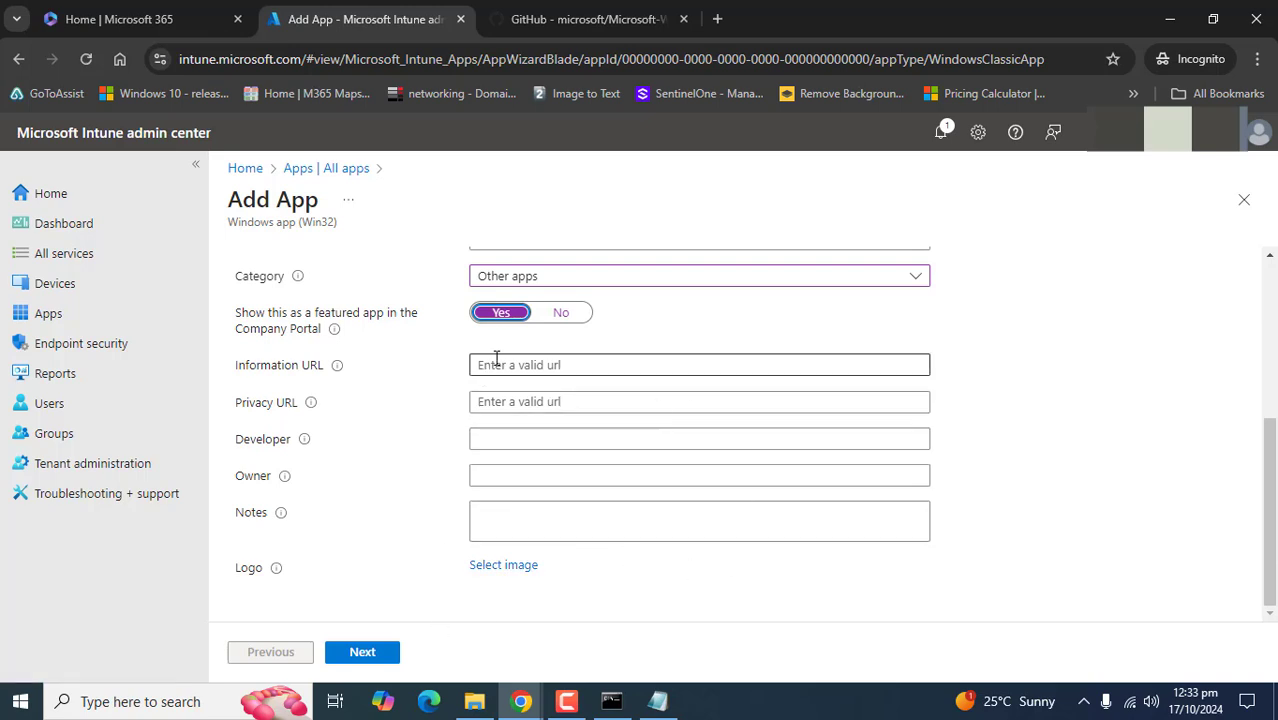
click(376, 657)
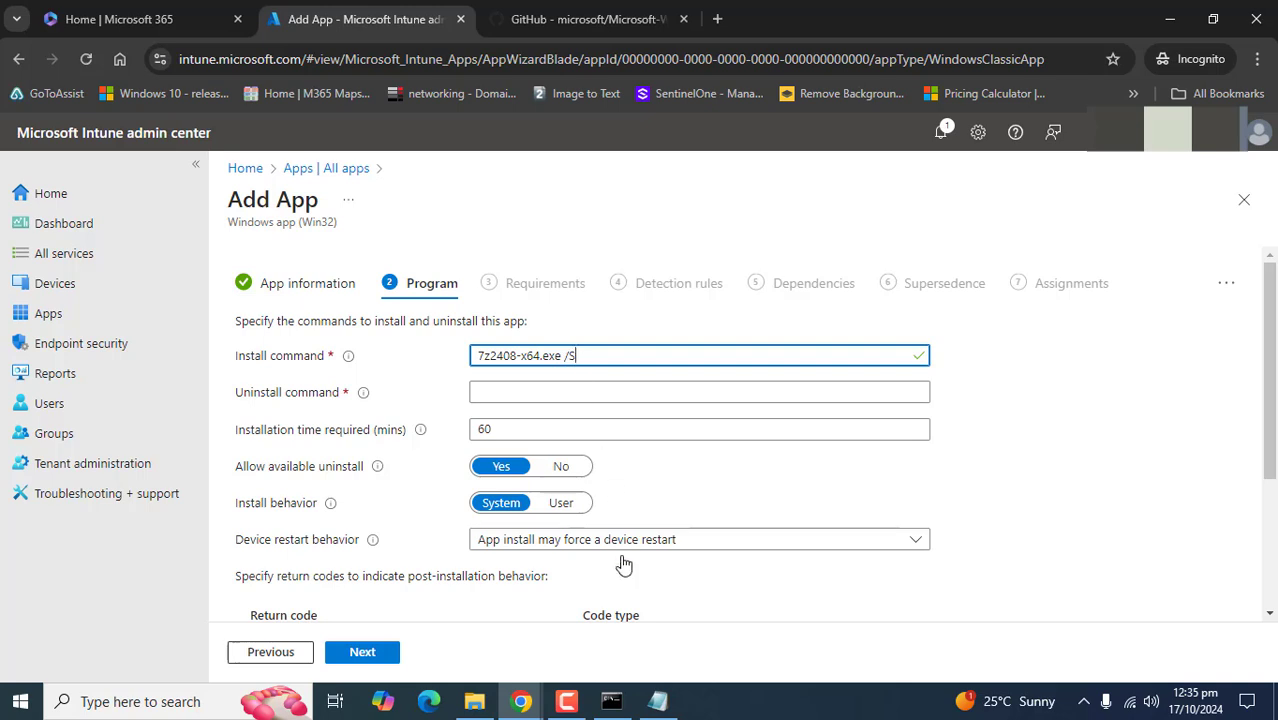
click(566, 701)
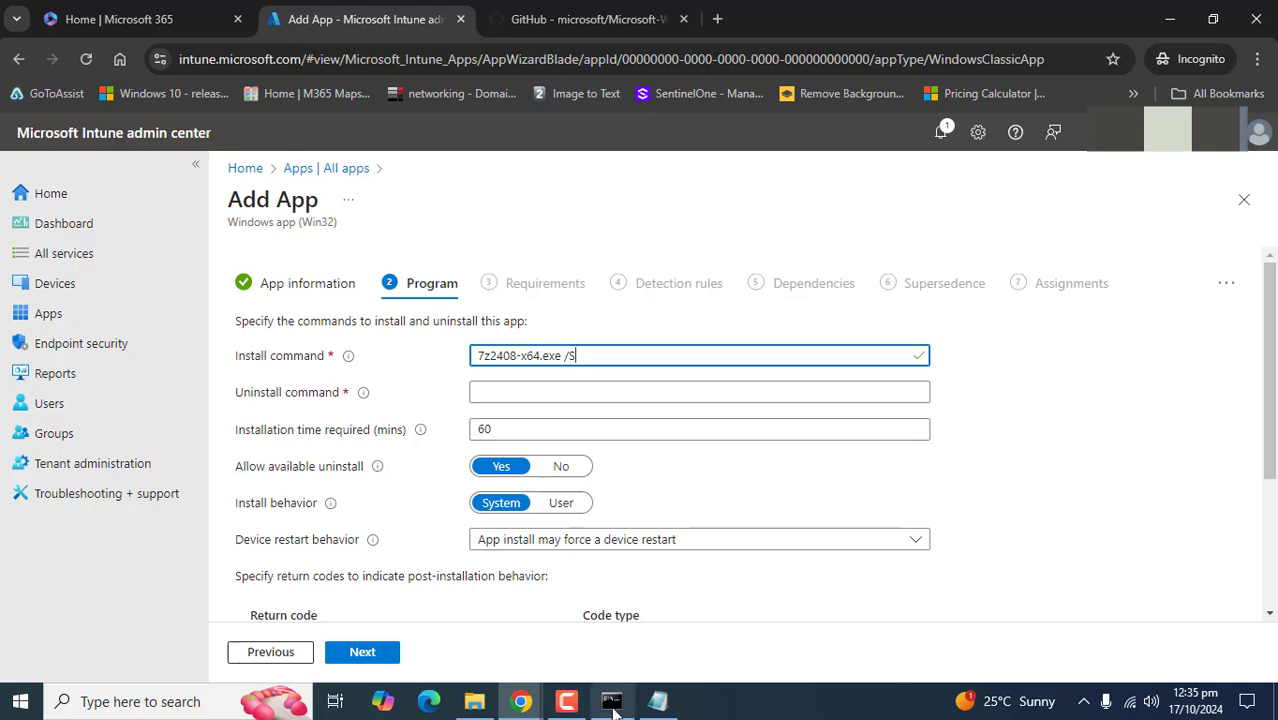
click(566, 701)
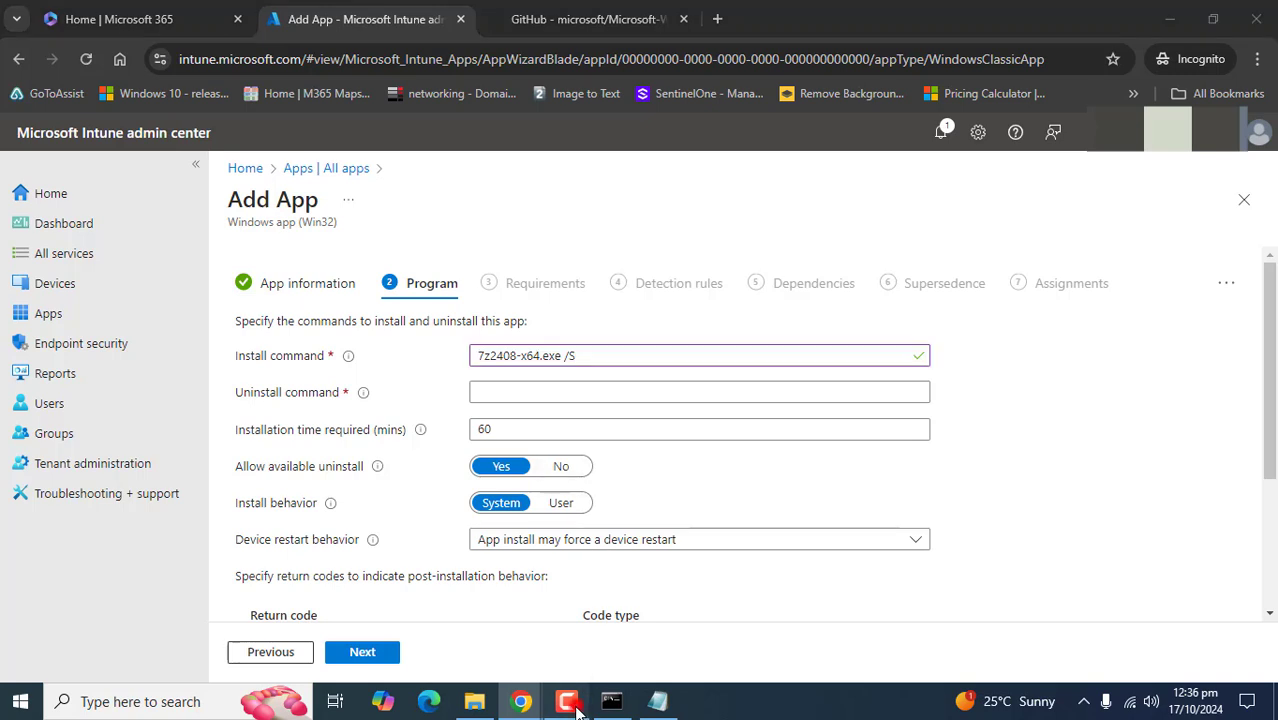
Set the uninstall command to %ProgramFiles%\7-Zip\Uninstall.exe" /S, check the remaining program settings and continue to the requirements
click(703, 397)
text(%ProgramFiles%\7-Zip\Uninstall.exe" /S)
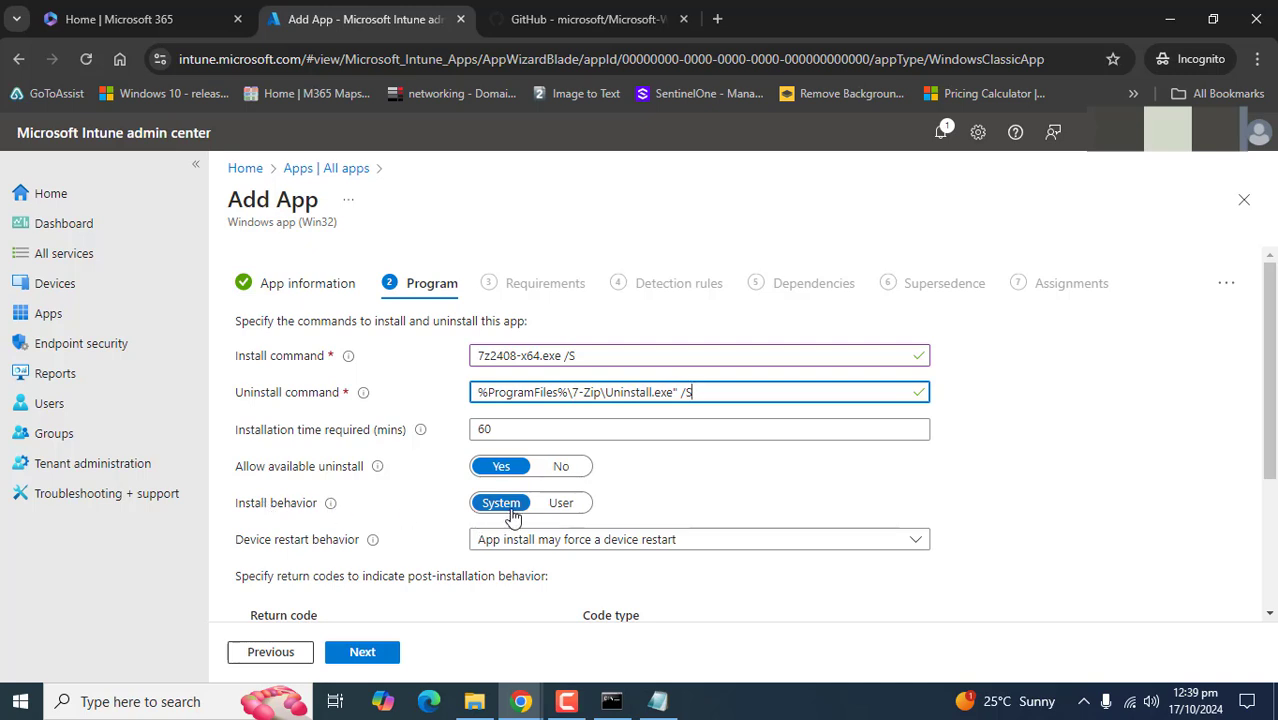
drag(1268, 380, 1265, 432)
mouse_move(1243, 475)
mouse_down()
mouse_move(1244, 510)
mouse_move(1232, 487)
mouse_up()
click(1236, 482)
scroll(1258, 449, down, 2)
scroll(1259, 449, up, 3)
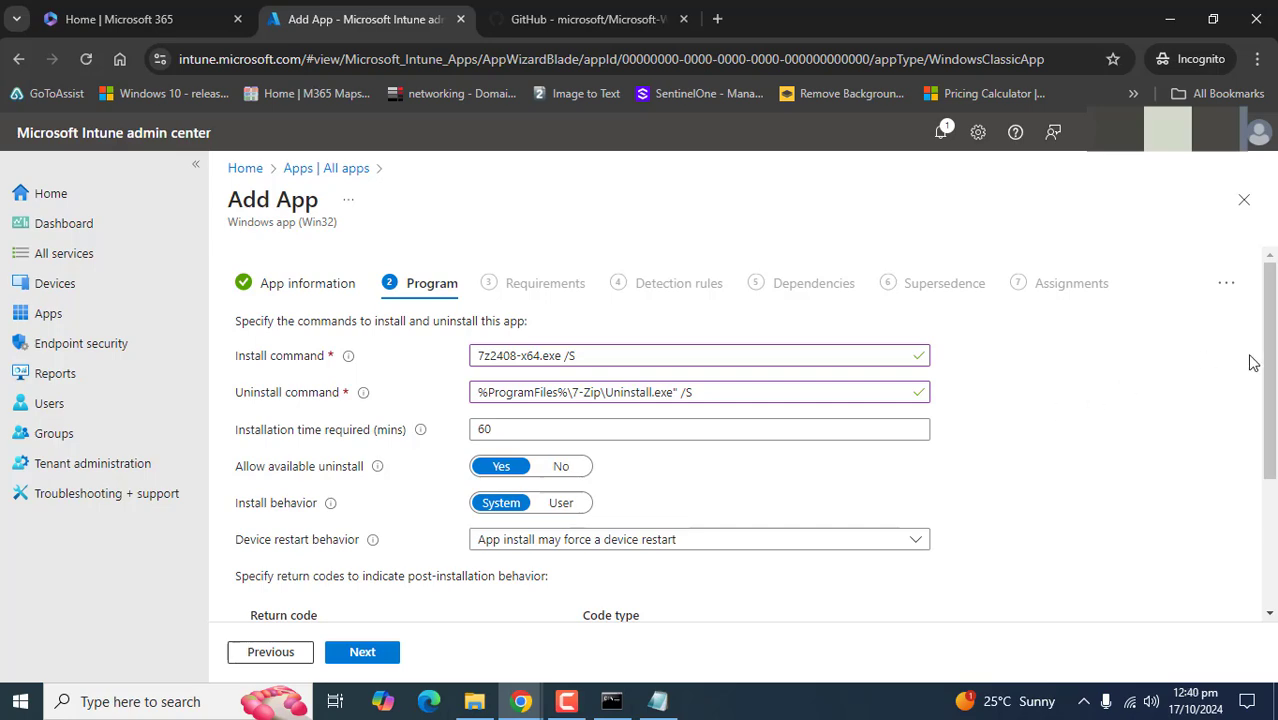
drag(1265, 365, 1244, 542)
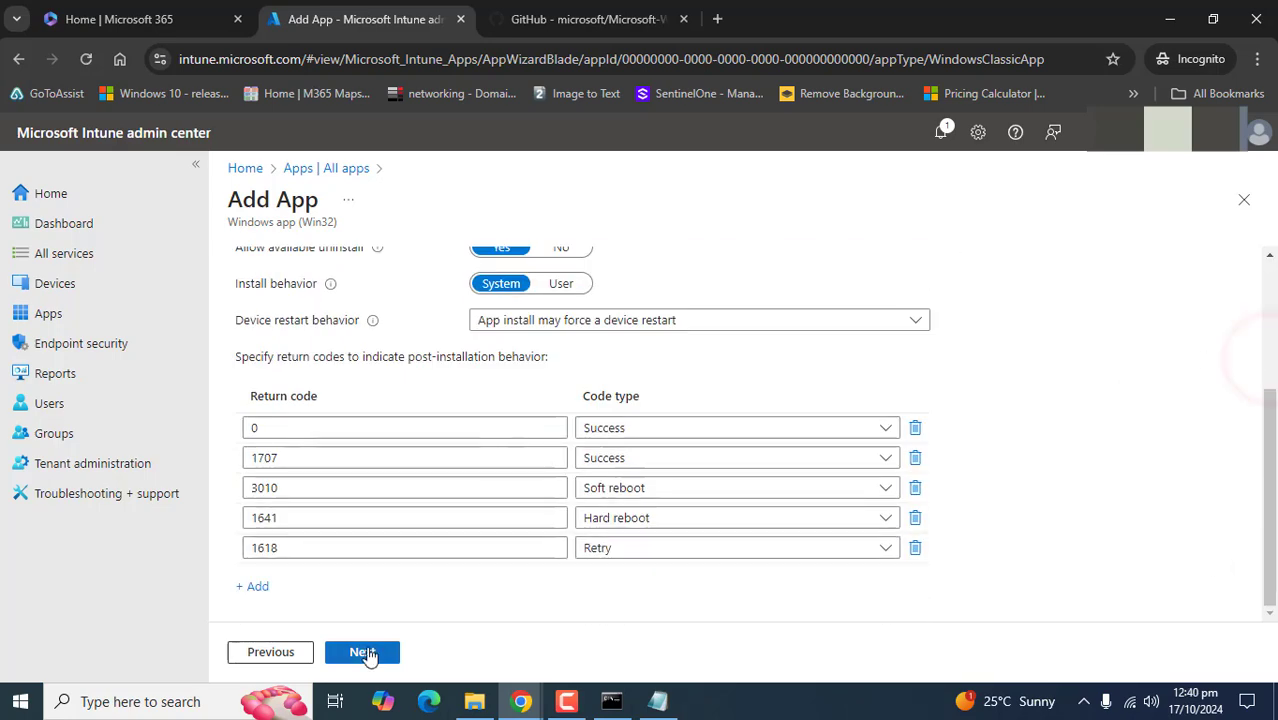
click(363, 651)
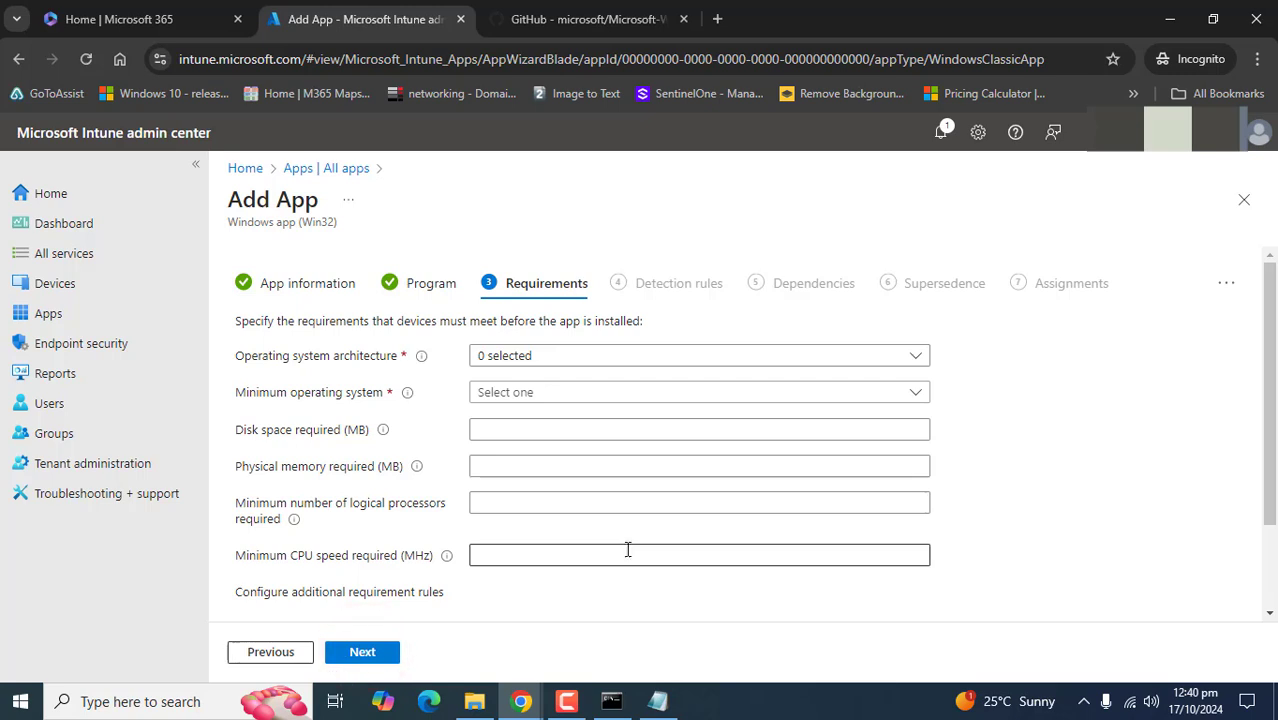
Require the 64-bit operating system architecture for the app
click(600, 358)
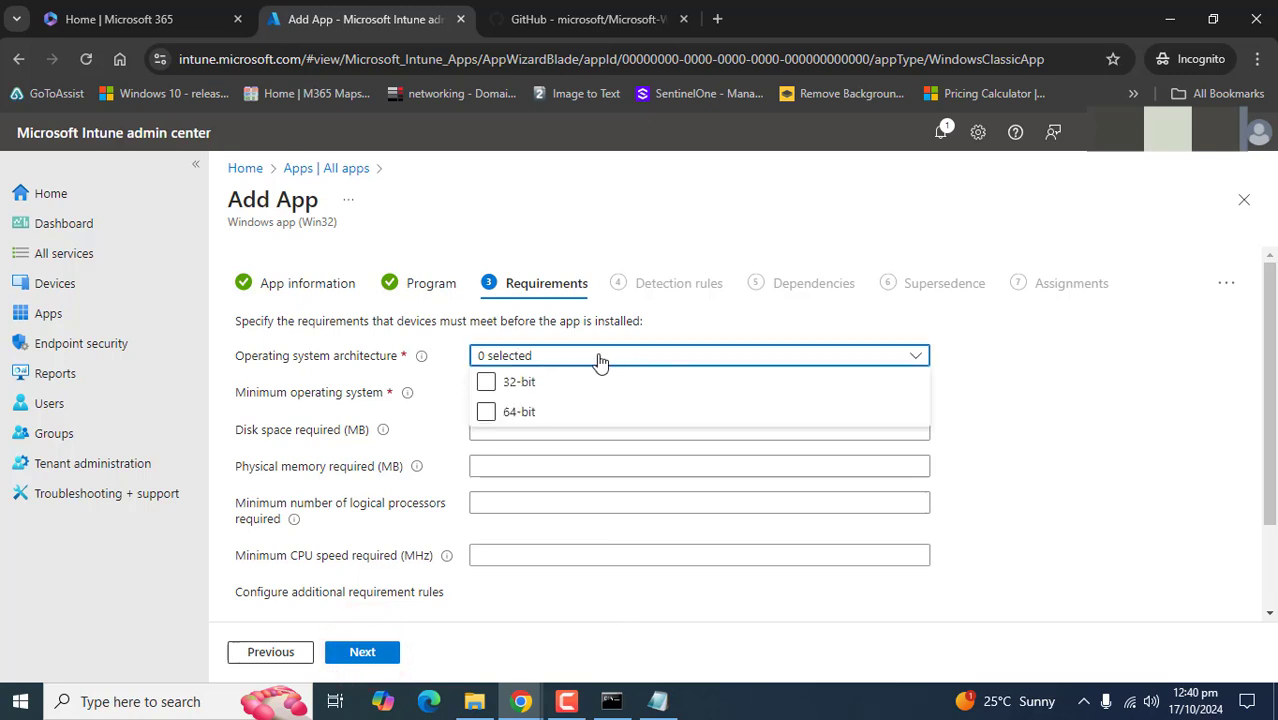
click(485, 414)
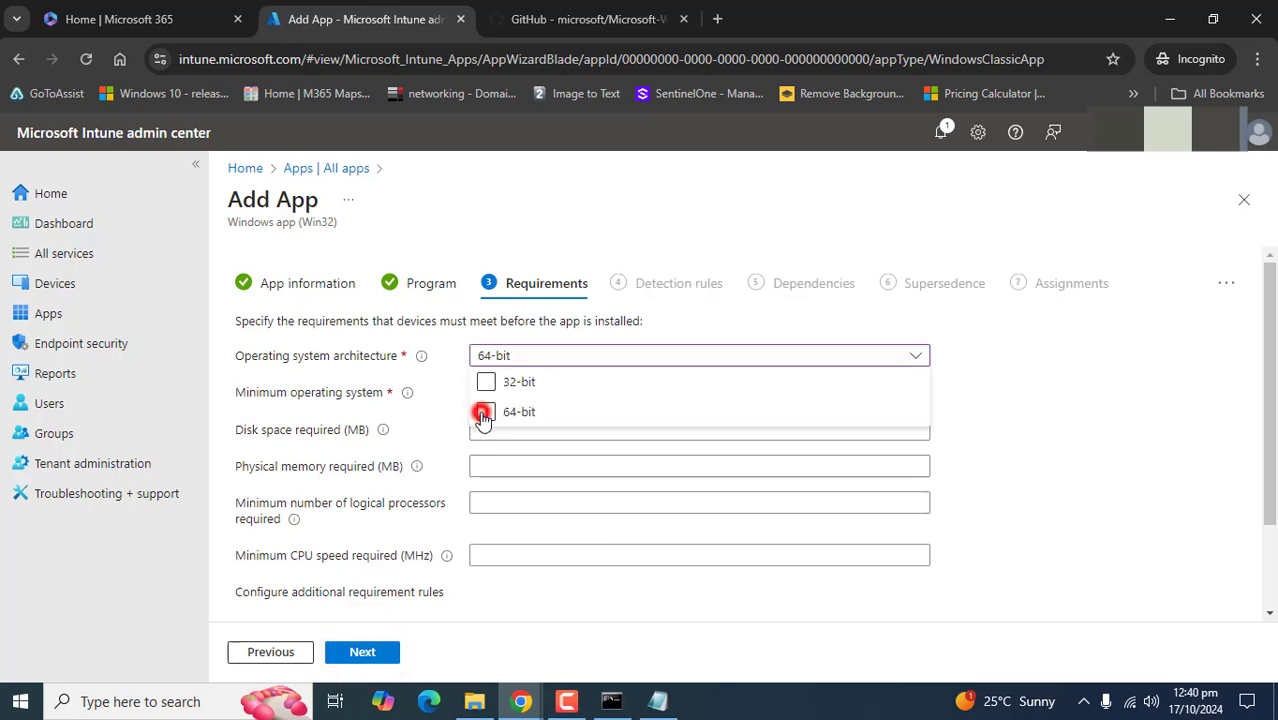
click(1038, 380)
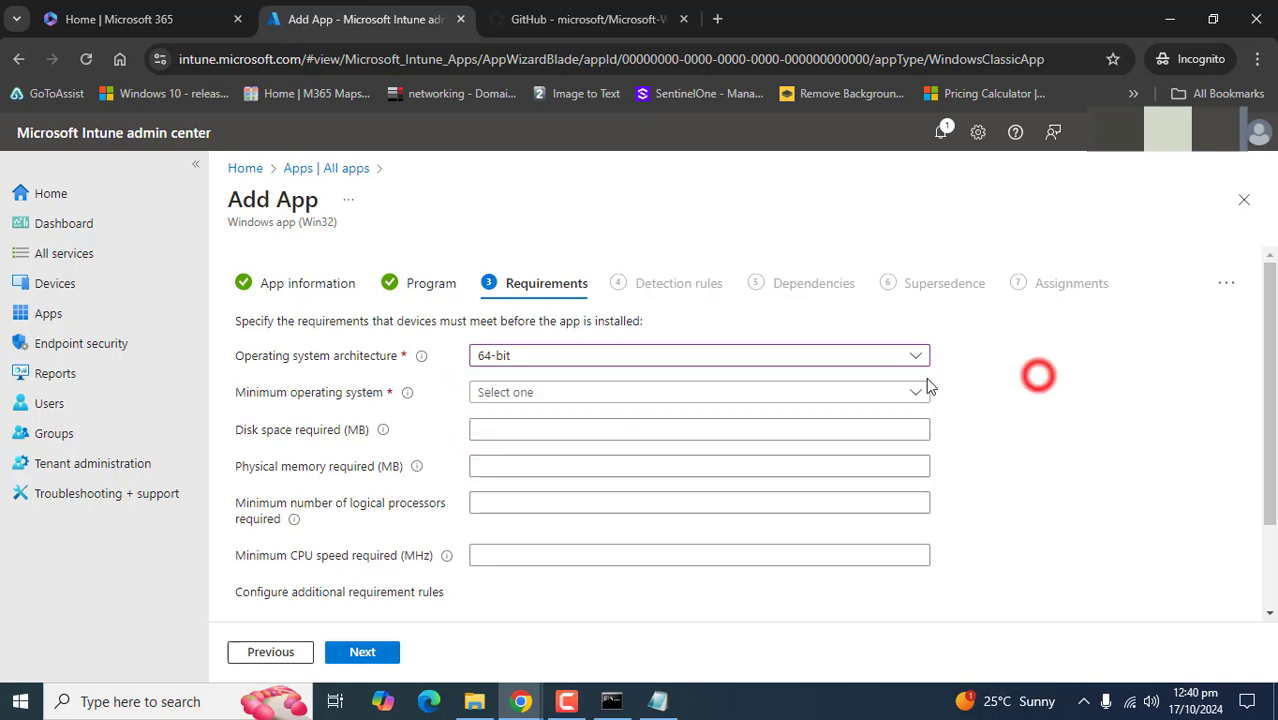
Set the minimum operating system to Windows 11 21H2 and continue to the detection rules
click(513, 392)
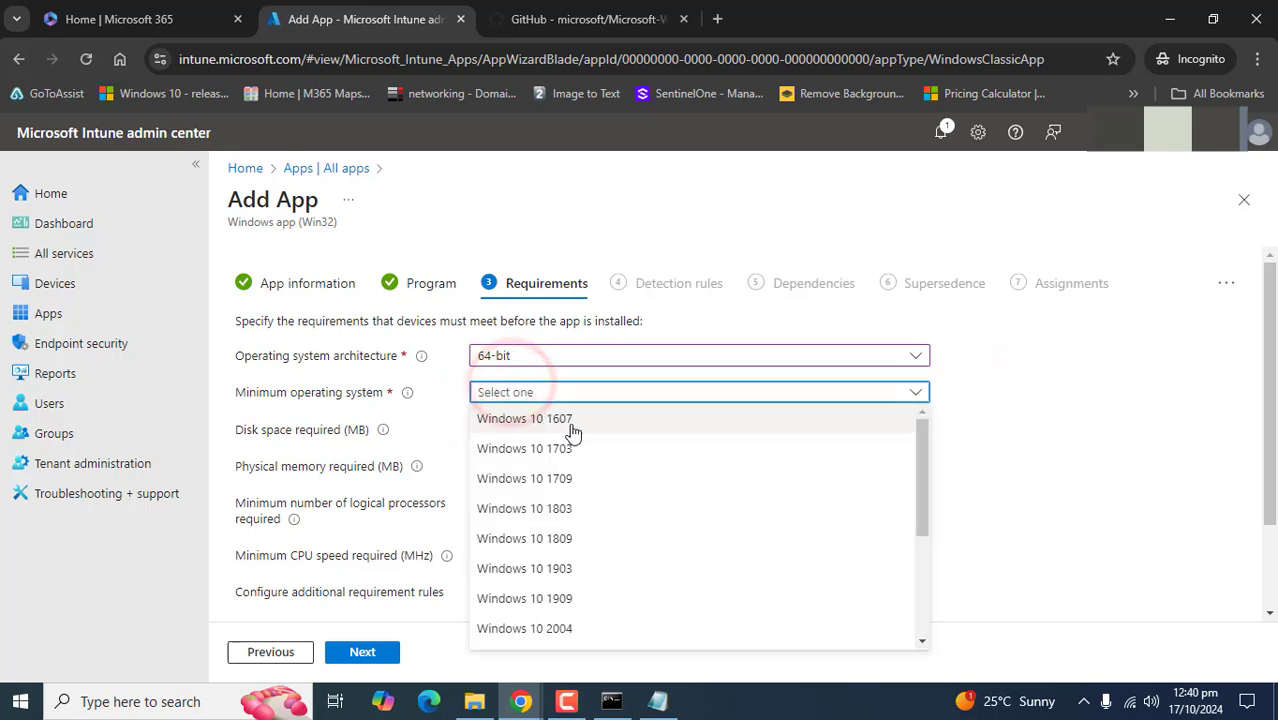
drag(918, 467, 864, 596)
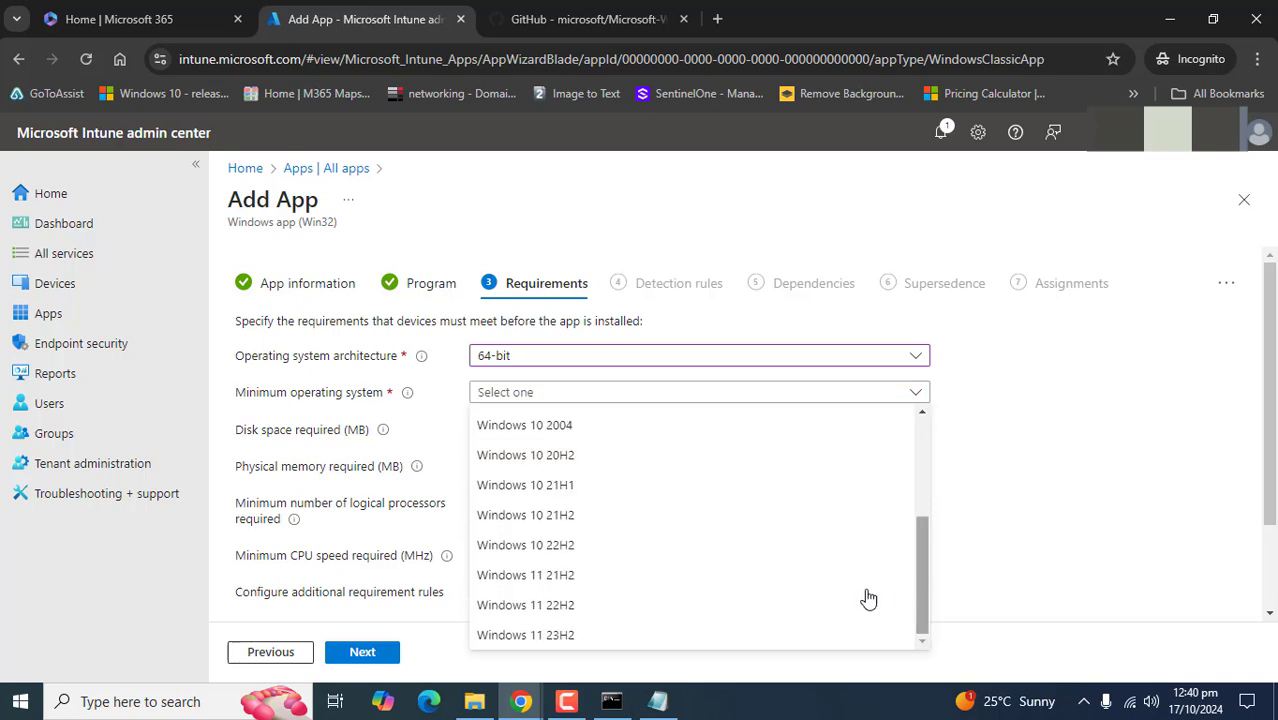
click(561, 576)
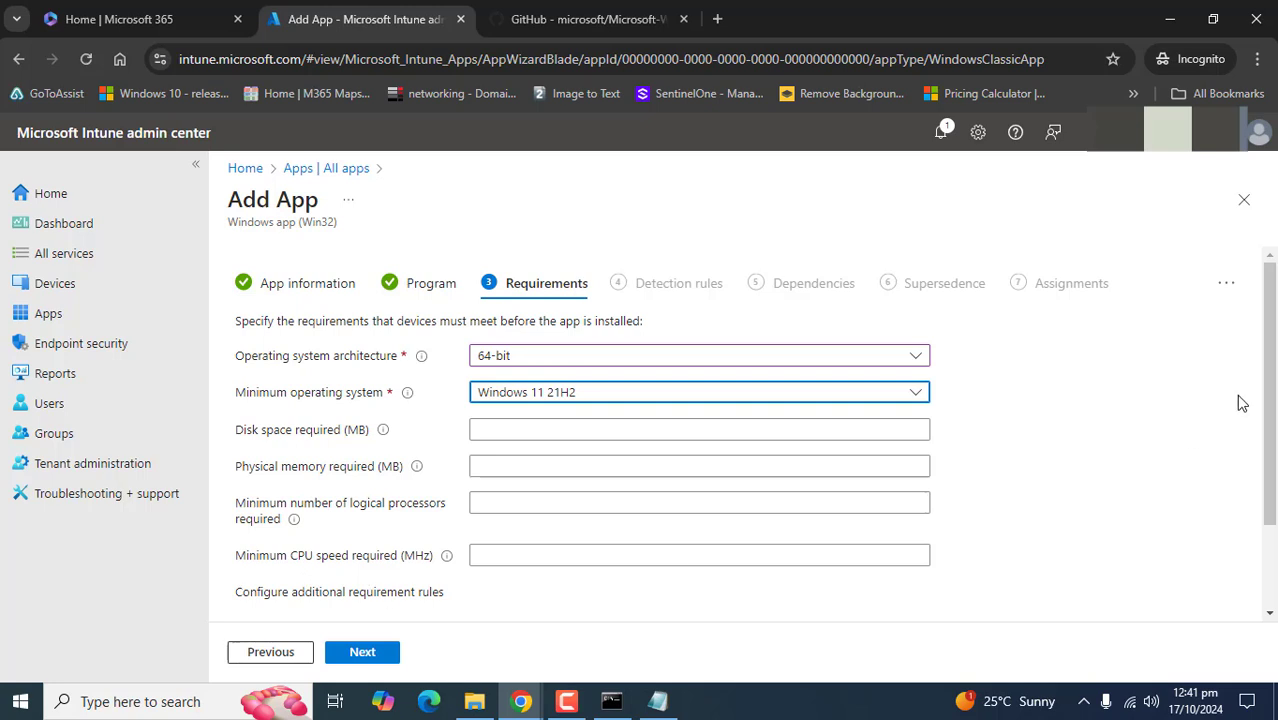
drag(1266, 400, 1268, 505)
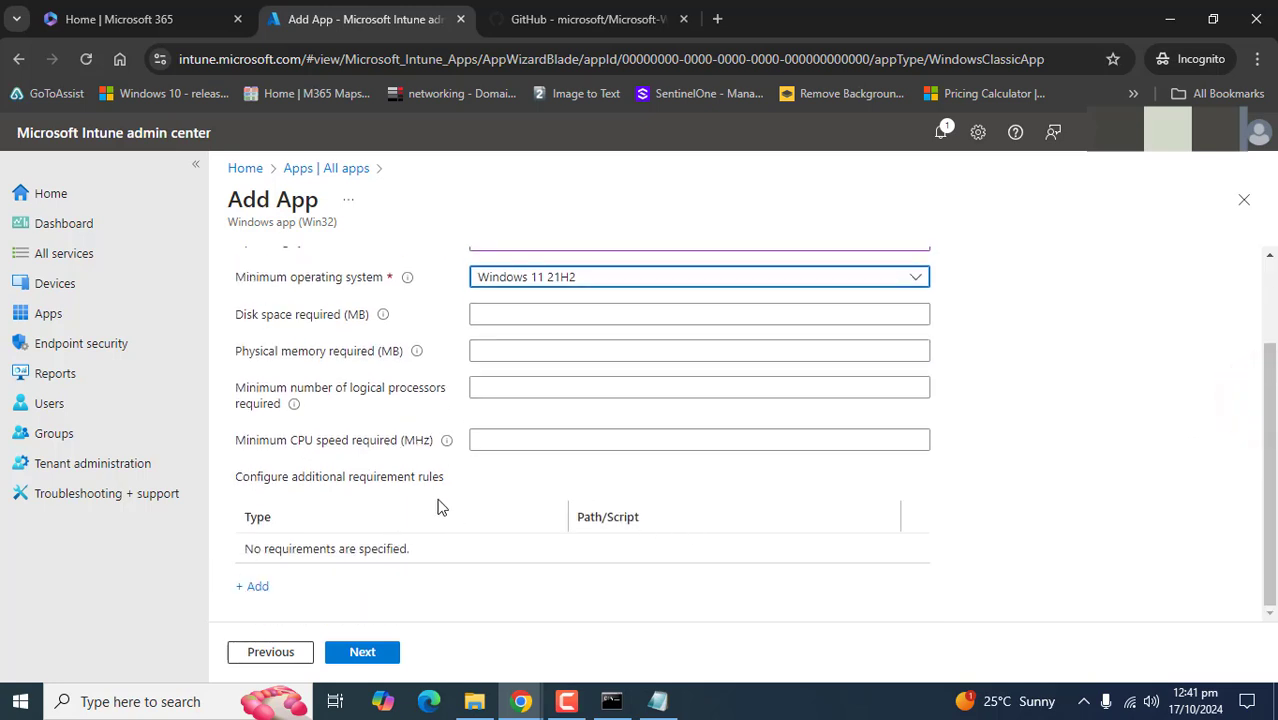
click(362, 652)
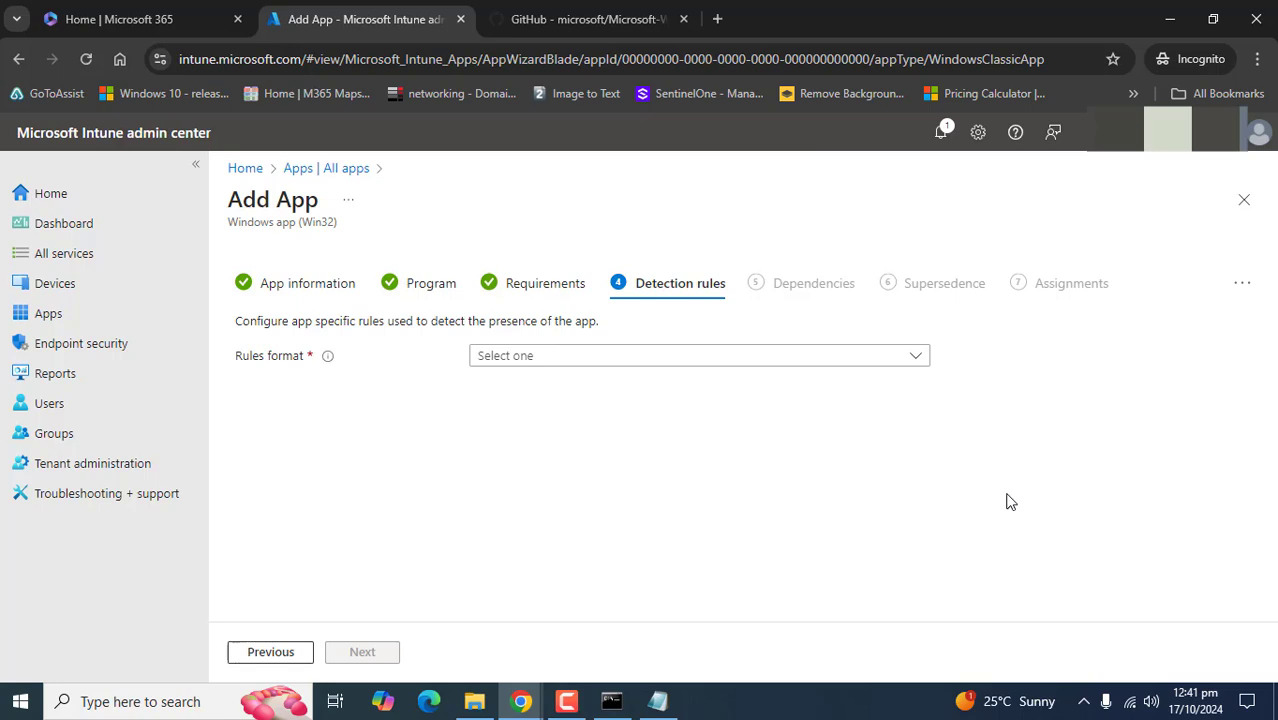
click(580, 698)
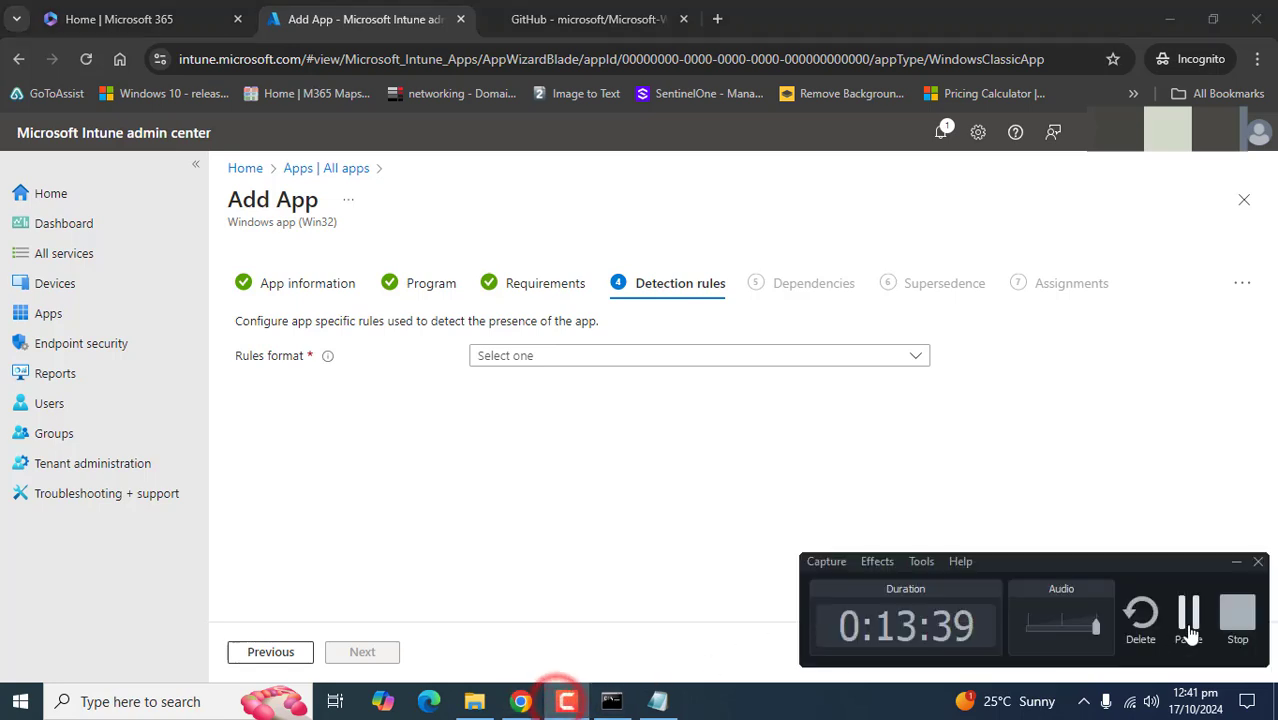
Set the rules format to manually configure detection rules
click(535, 356)
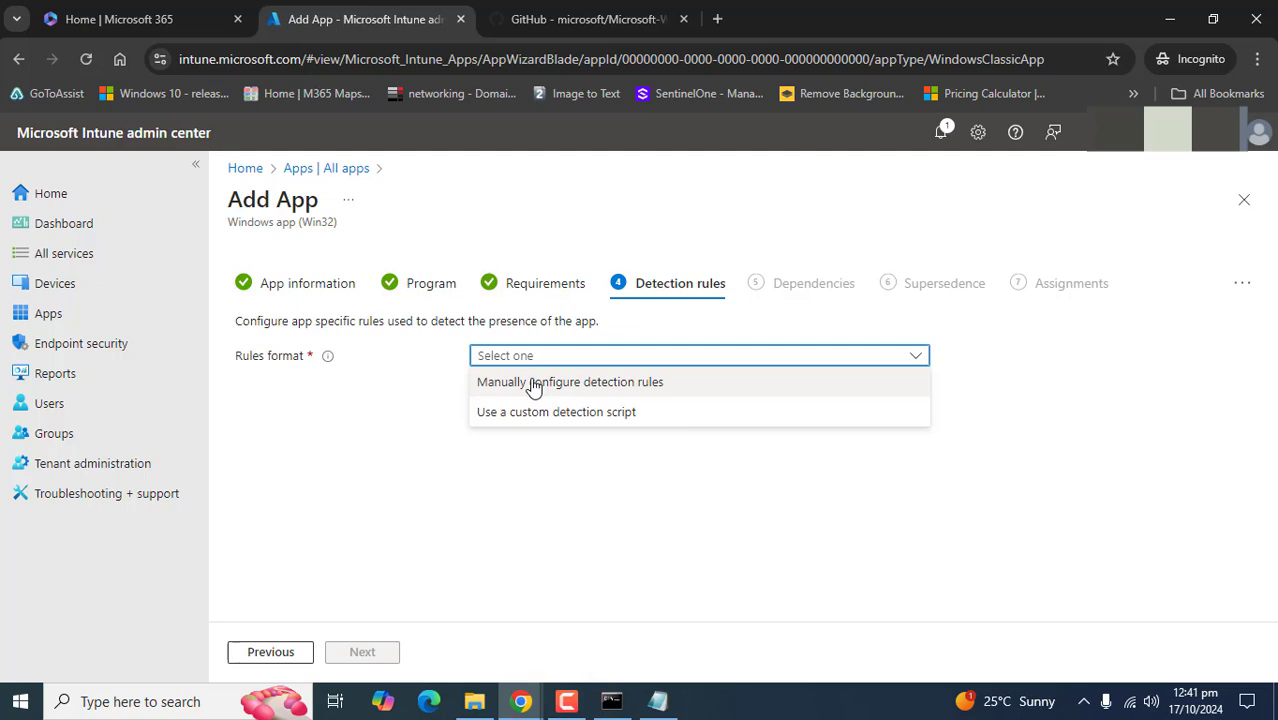
click(535, 388)
double_click(555, 357)
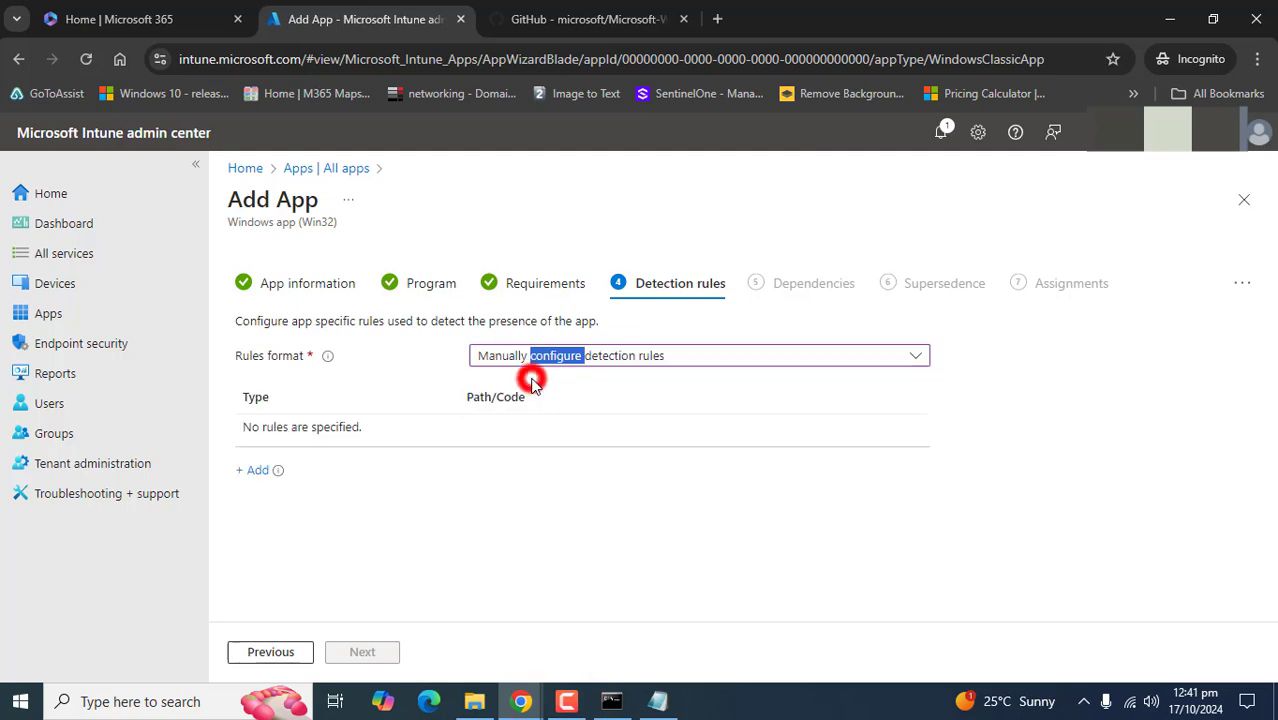
click(610, 701)
Add a detection rule of type File
click(252, 470)
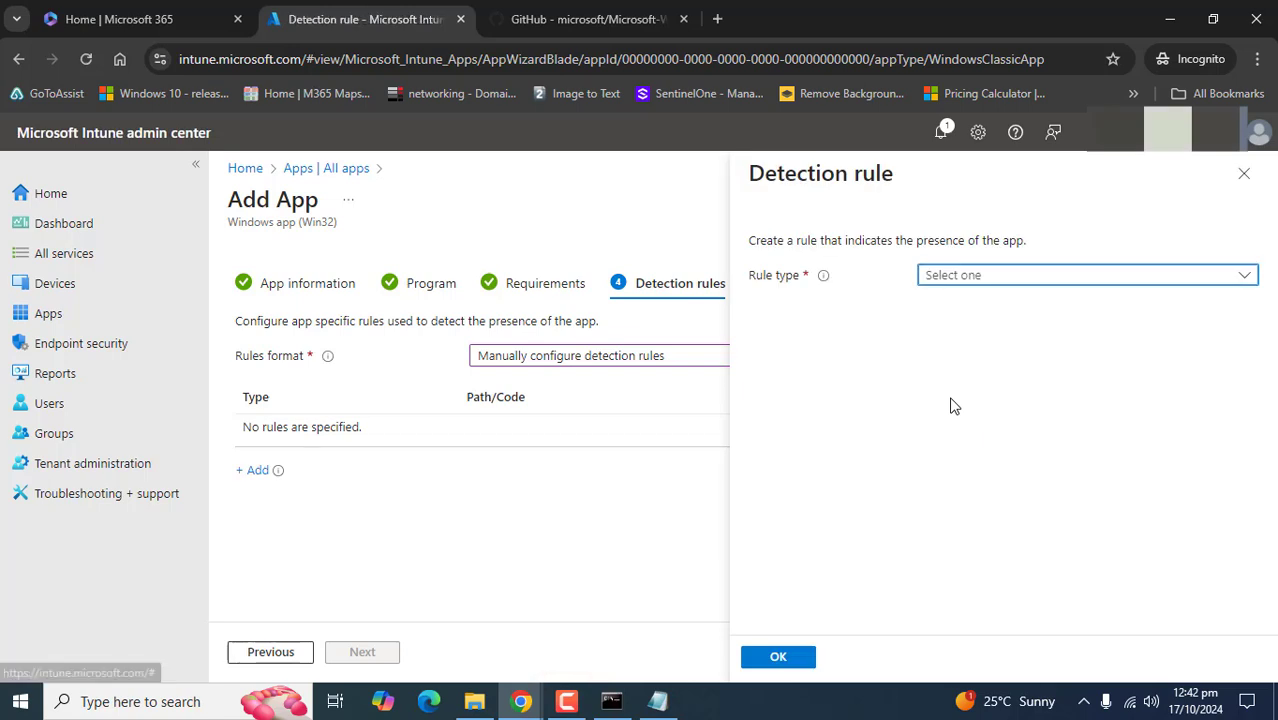
click(967, 275)
click(963, 330)
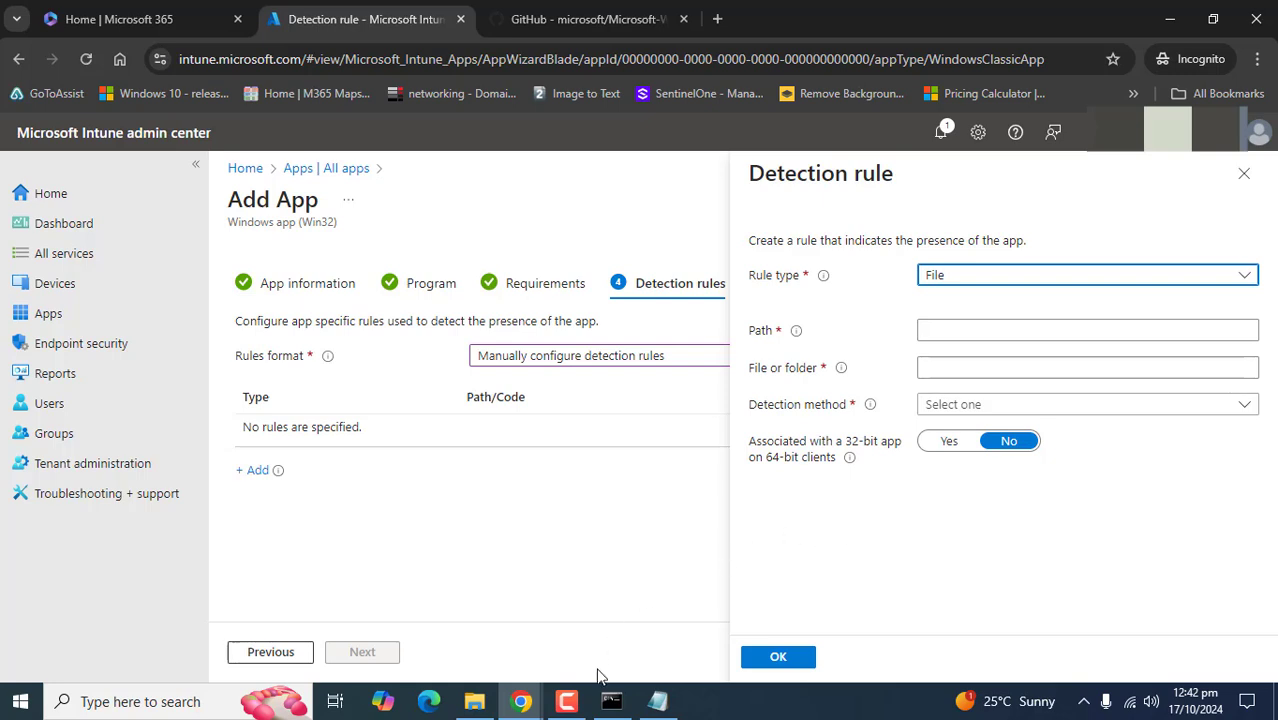
Set the file rule's path to C:\Program Files\7Zip and its file or folder to 7zFM.exe
click(566, 701)
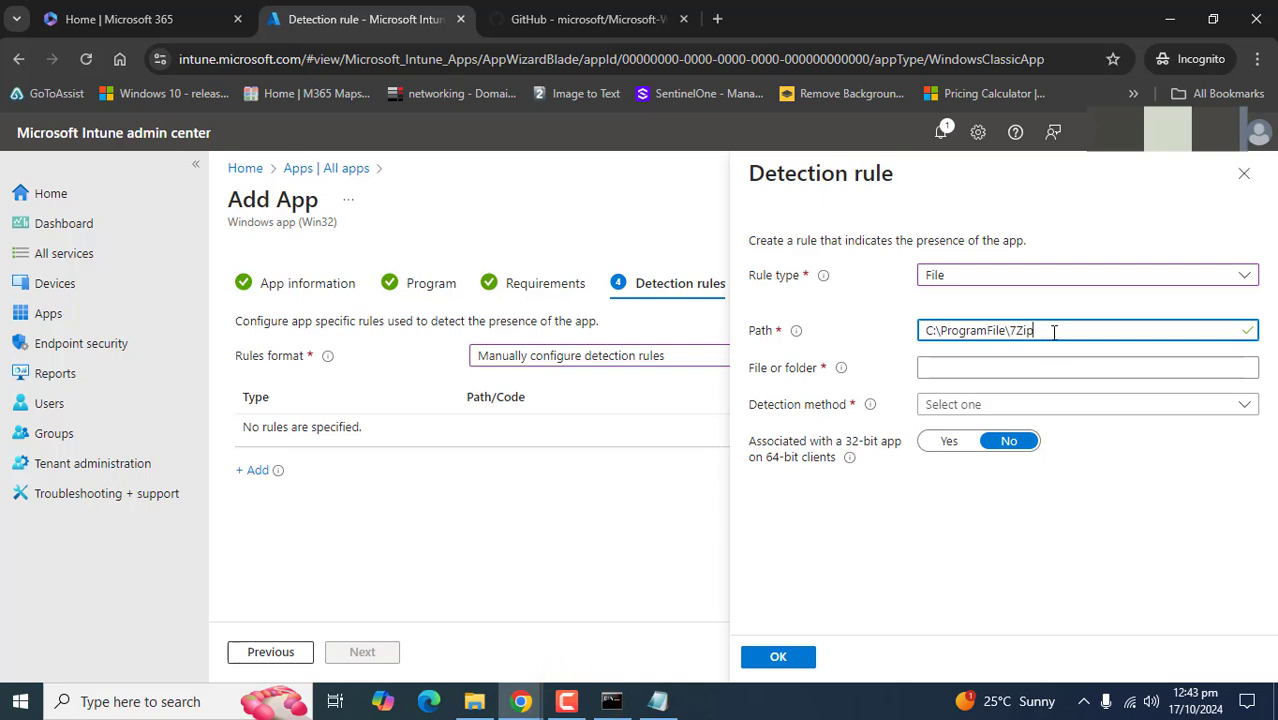
drag(1051, 332, 919, 353)
click(861, 461)
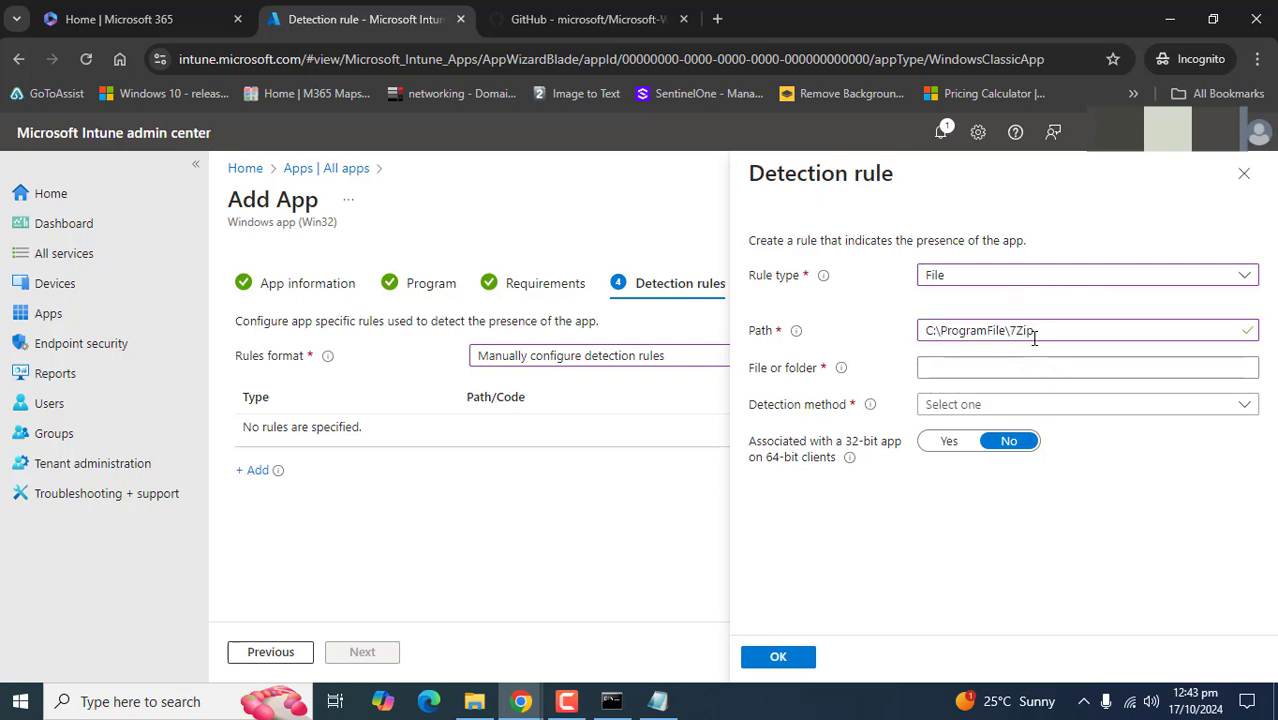
click(567, 705)
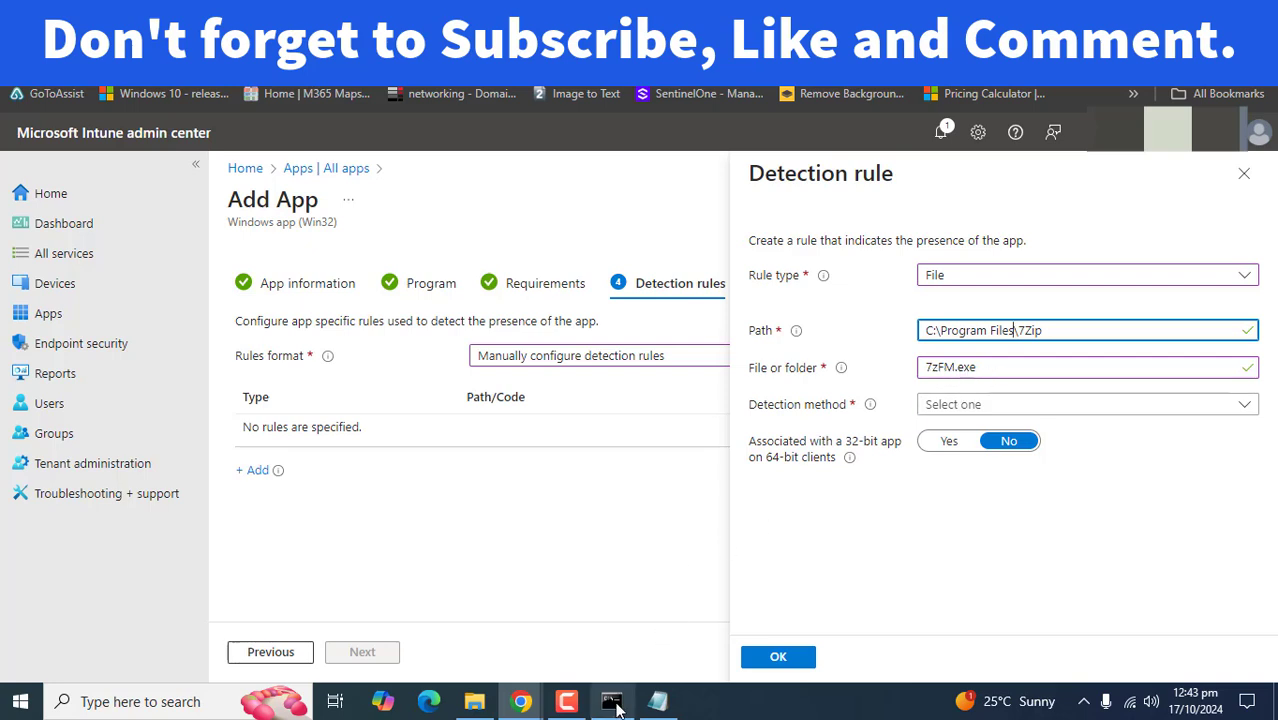
click(567, 701)
Open the detection method choices for the file rule
click(1058, 407)
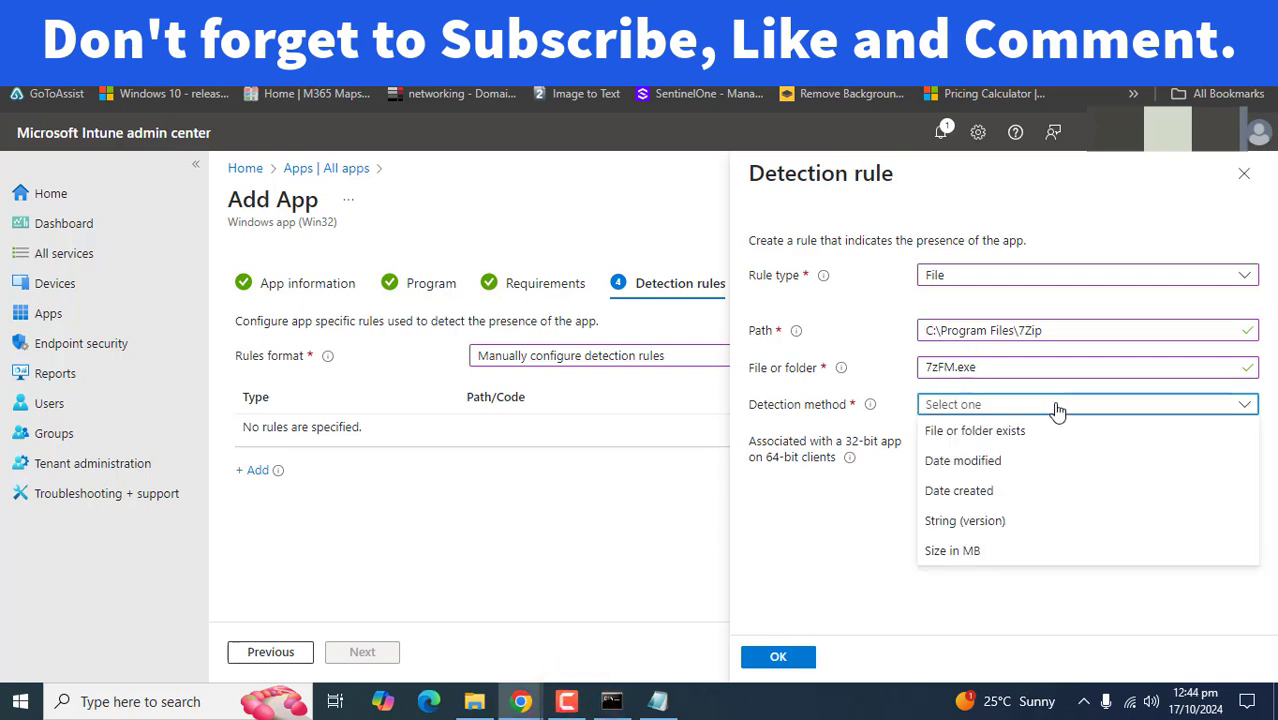